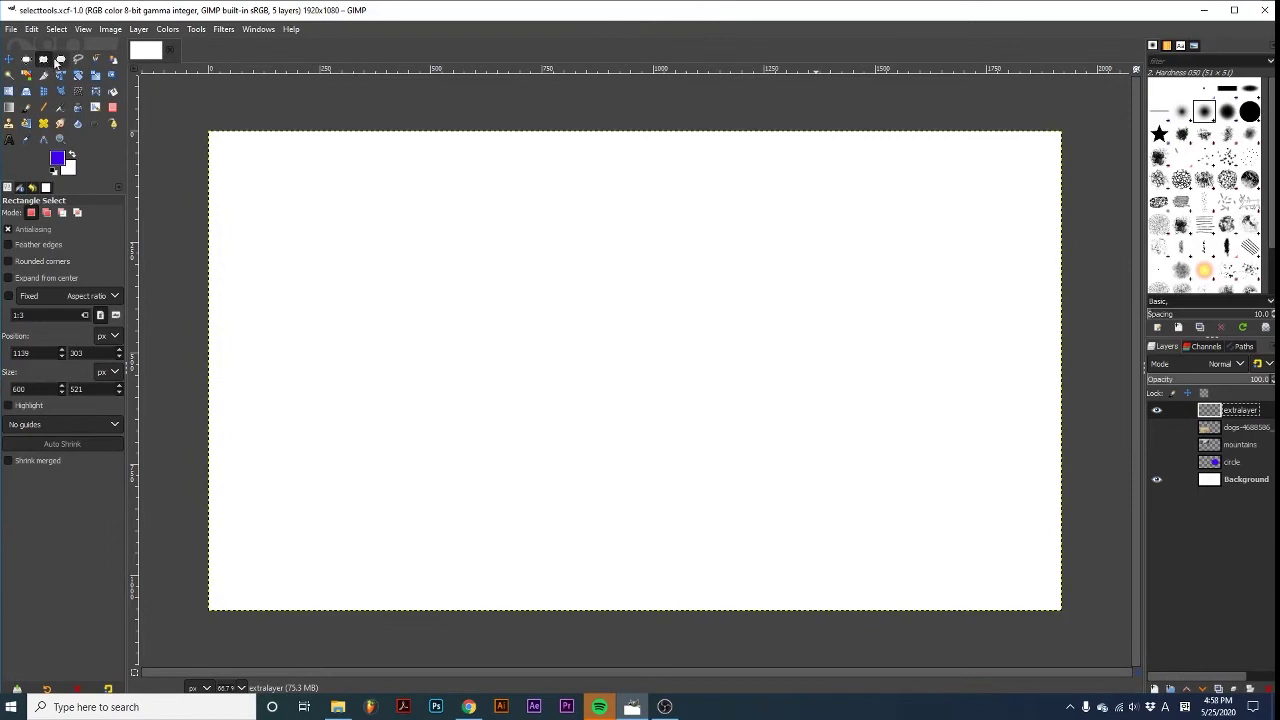
Step: Switch between Ellipse Select and Rectangle Select, finishing on Rectangle Select
click(60, 60)
click(46, 59)
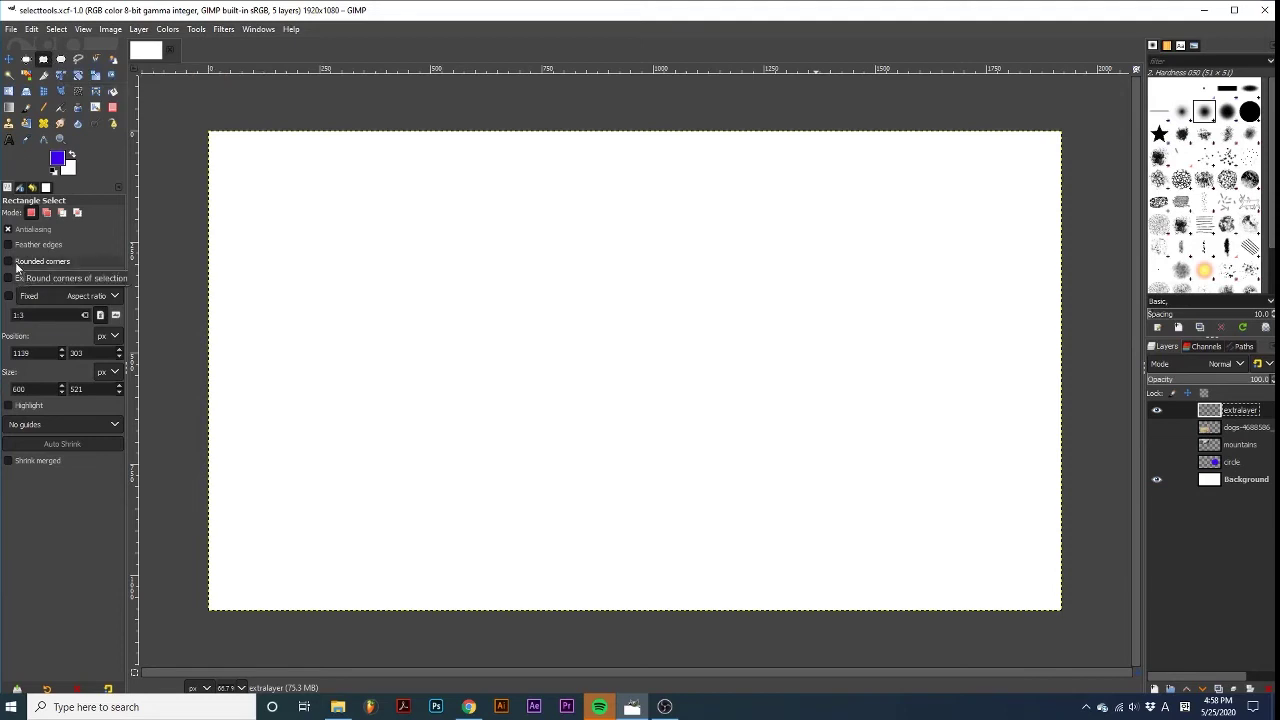
click(61, 59)
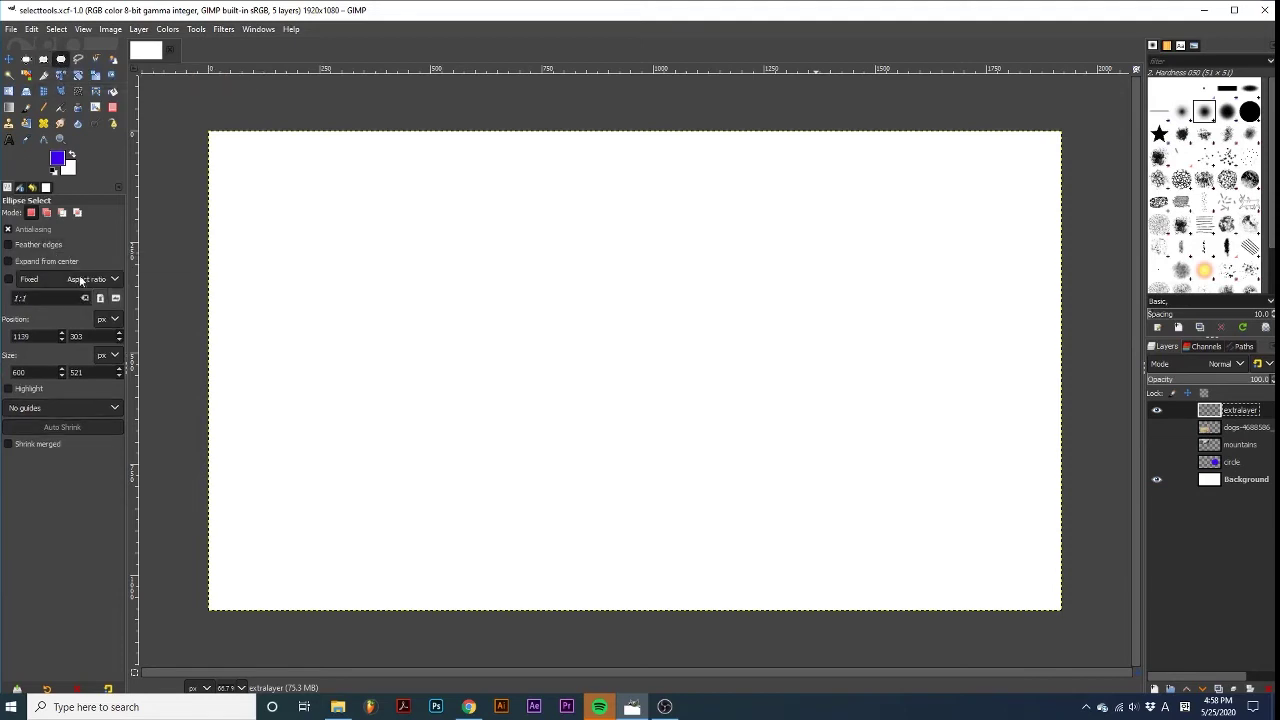
click(43, 60)
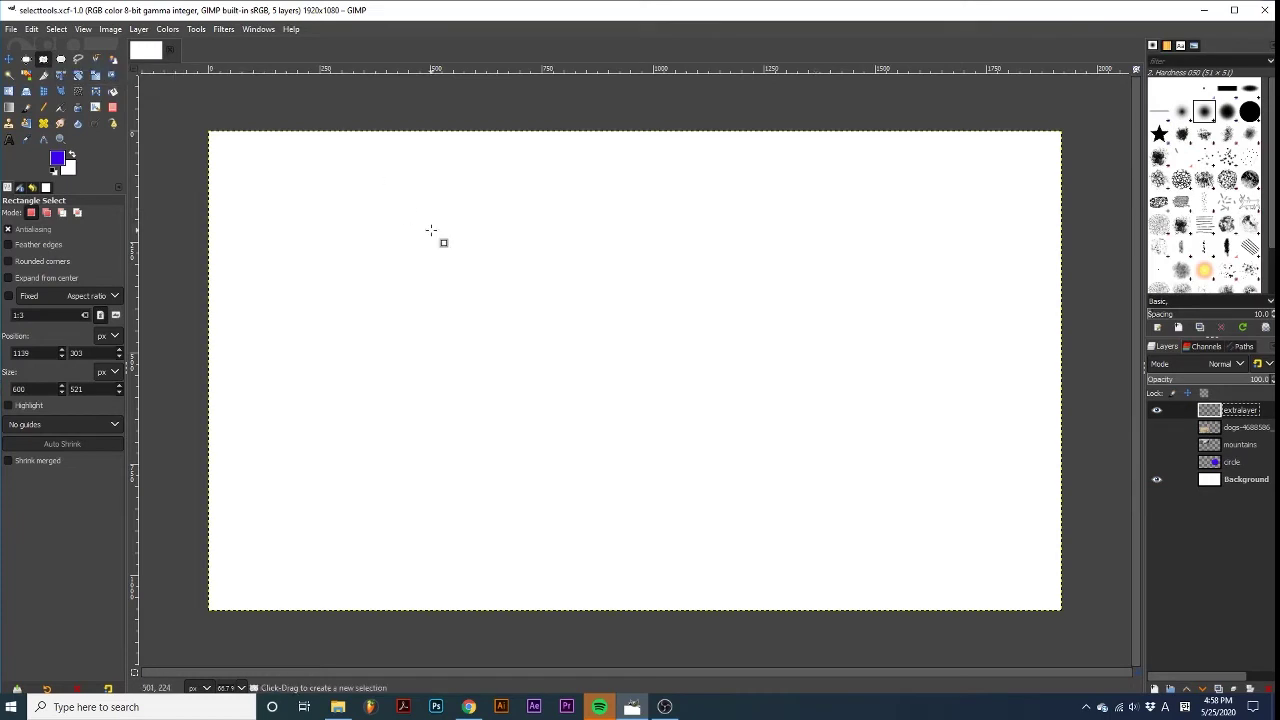
Step: Draw, resize and move a rectangle to 654 × 488 px at 635, 205, then commit it
drag(431, 230, 688, 391)
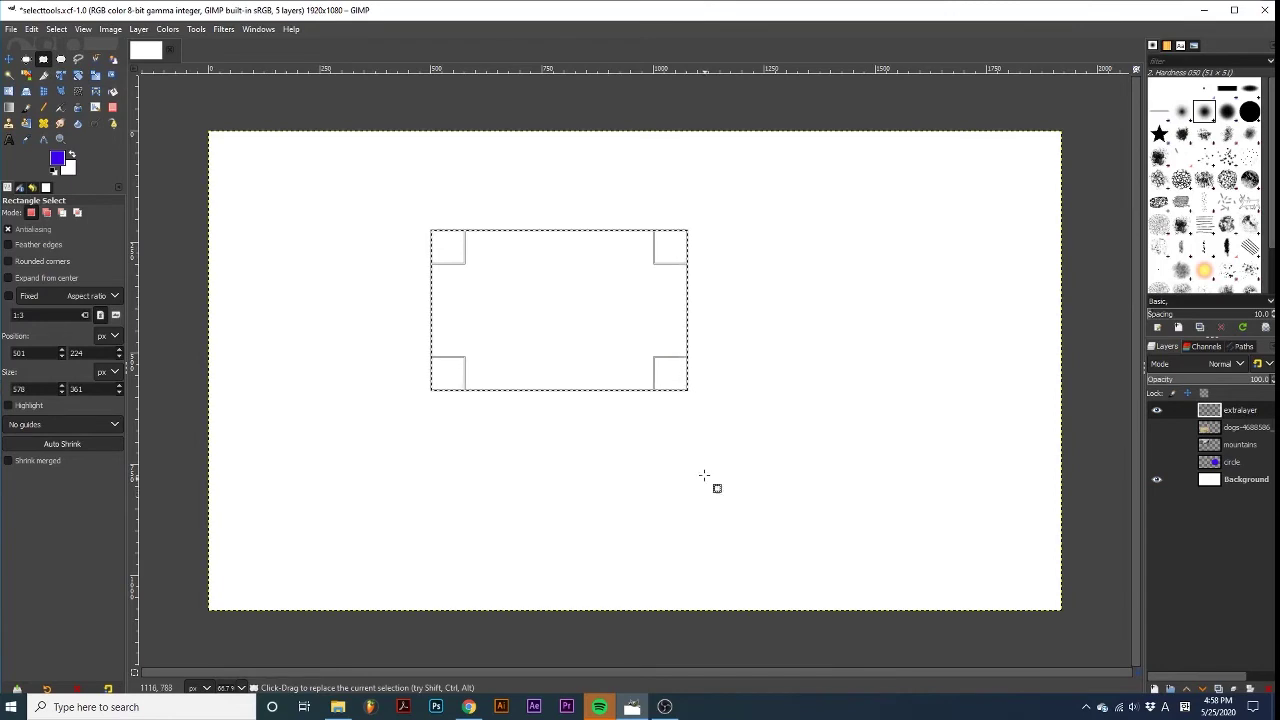
drag(689, 383, 679, 437)
drag(683, 277, 718, 270)
mouse_move(718, 330)
mouse_down()
mouse_move(631, 334)
mouse_move(727, 330)
mouse_up()
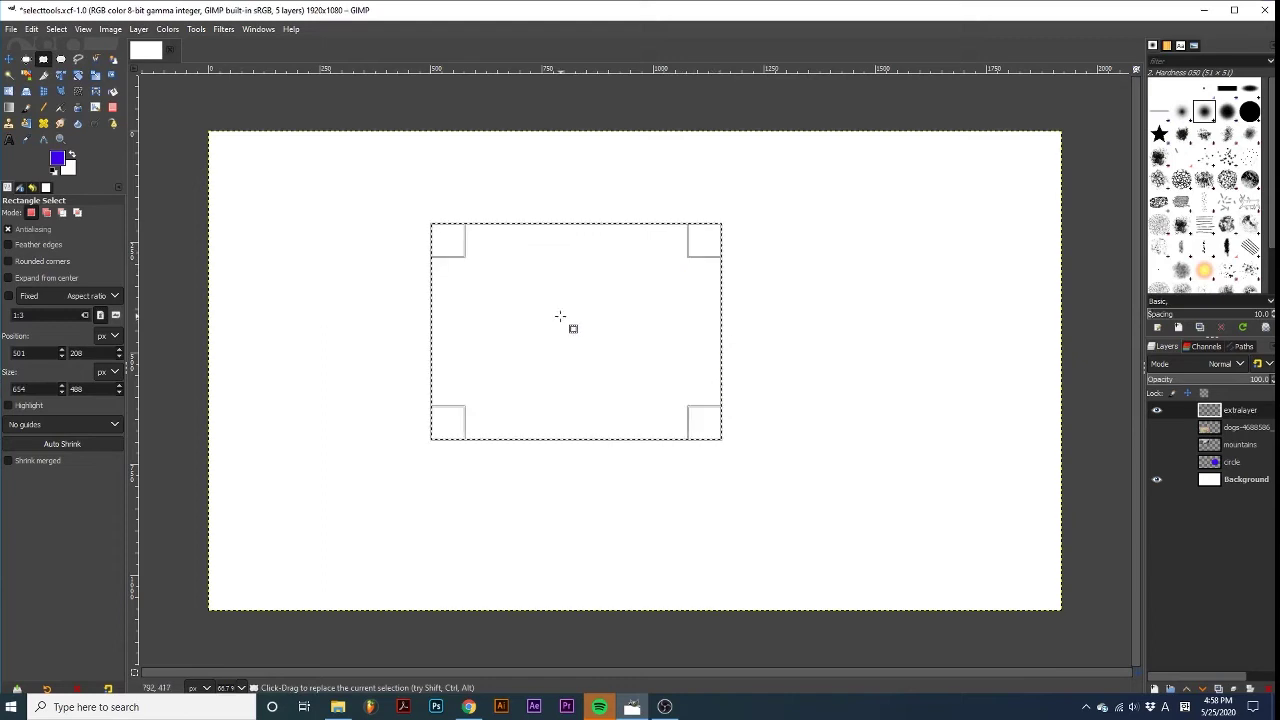
drag(560, 314, 619, 315)
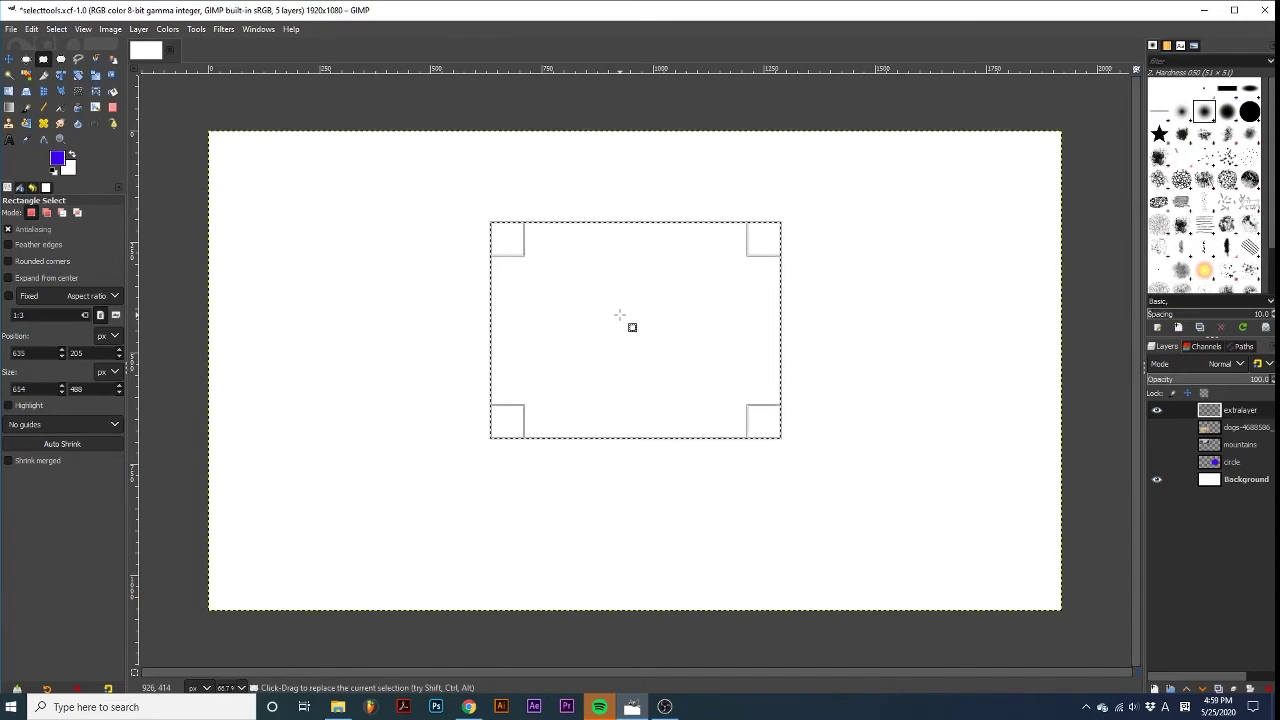
click(619, 315)
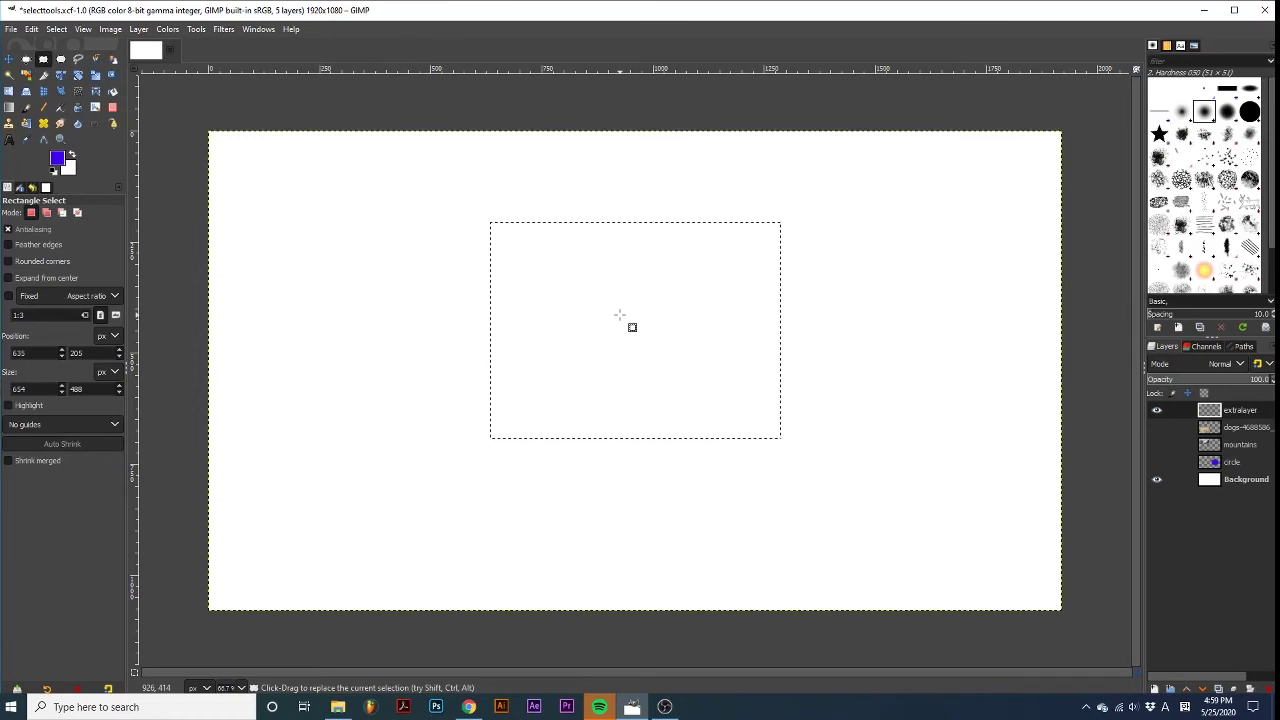
click(619, 315)
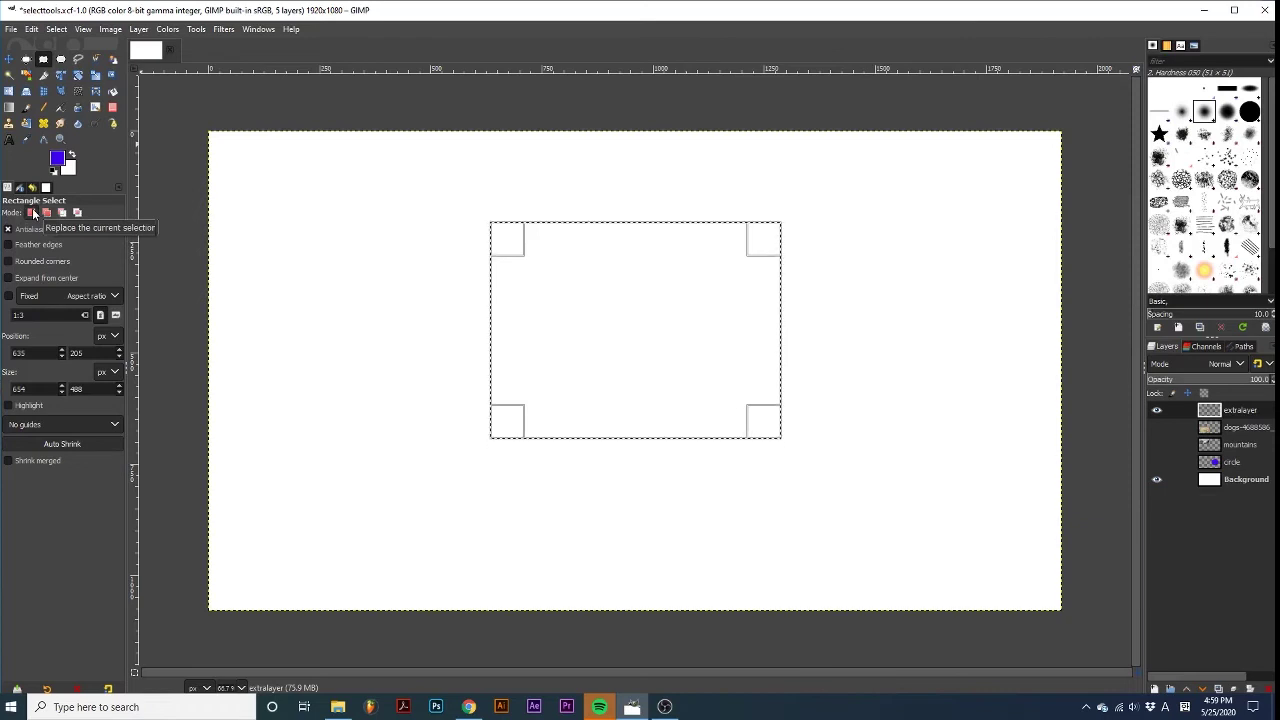
Step: Drag two replacement rectangles, ending with a 551 × 462 px selection at 903, 291
drag(376, 217, 597, 391)
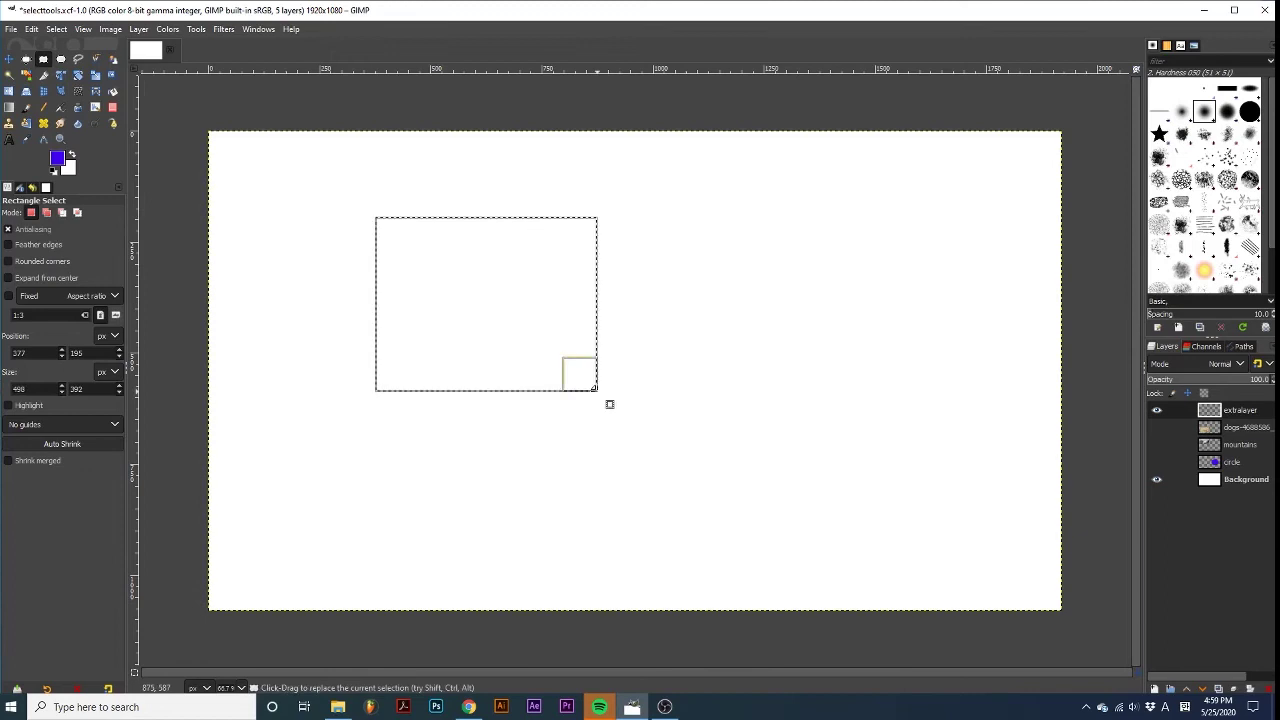
drag(856, 260, 612, 462)
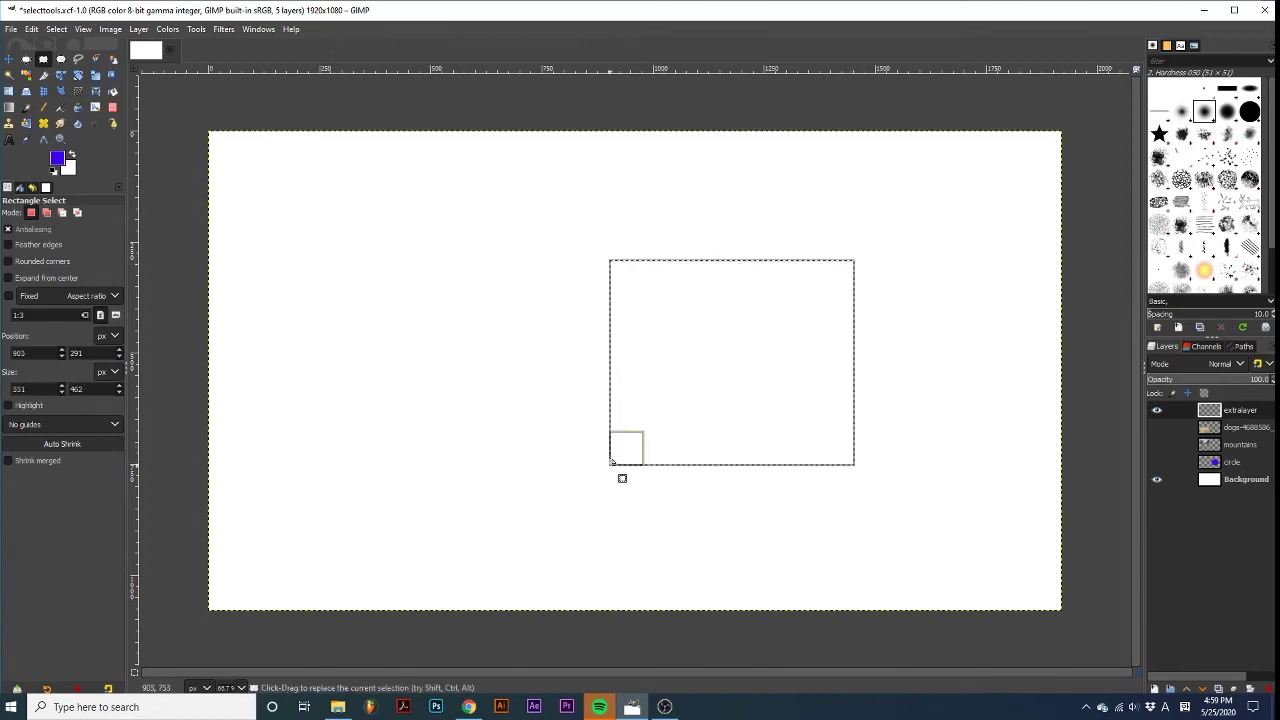
Step: In Add mode, drag two overlapping rectangles into the selection, the last 282 × 370 px at 746, 485
click(48, 215)
drag(461, 238, 660, 385)
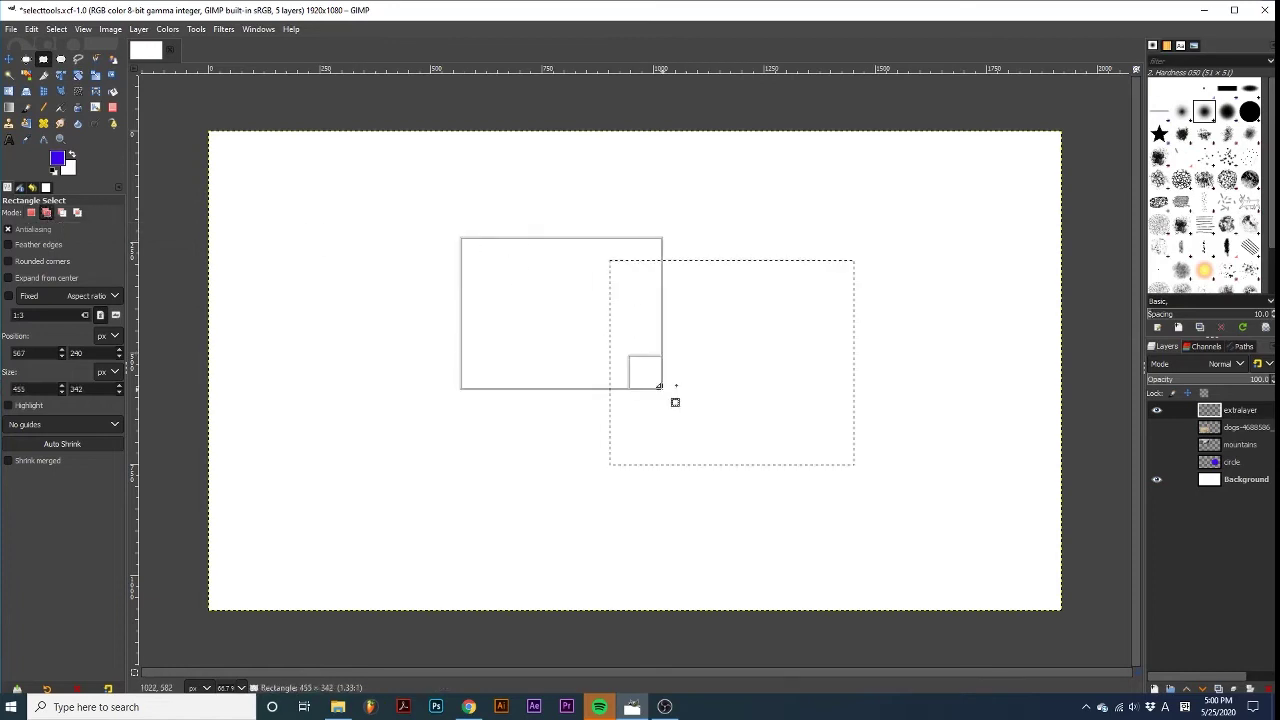
drag(665, 510, 540, 346)
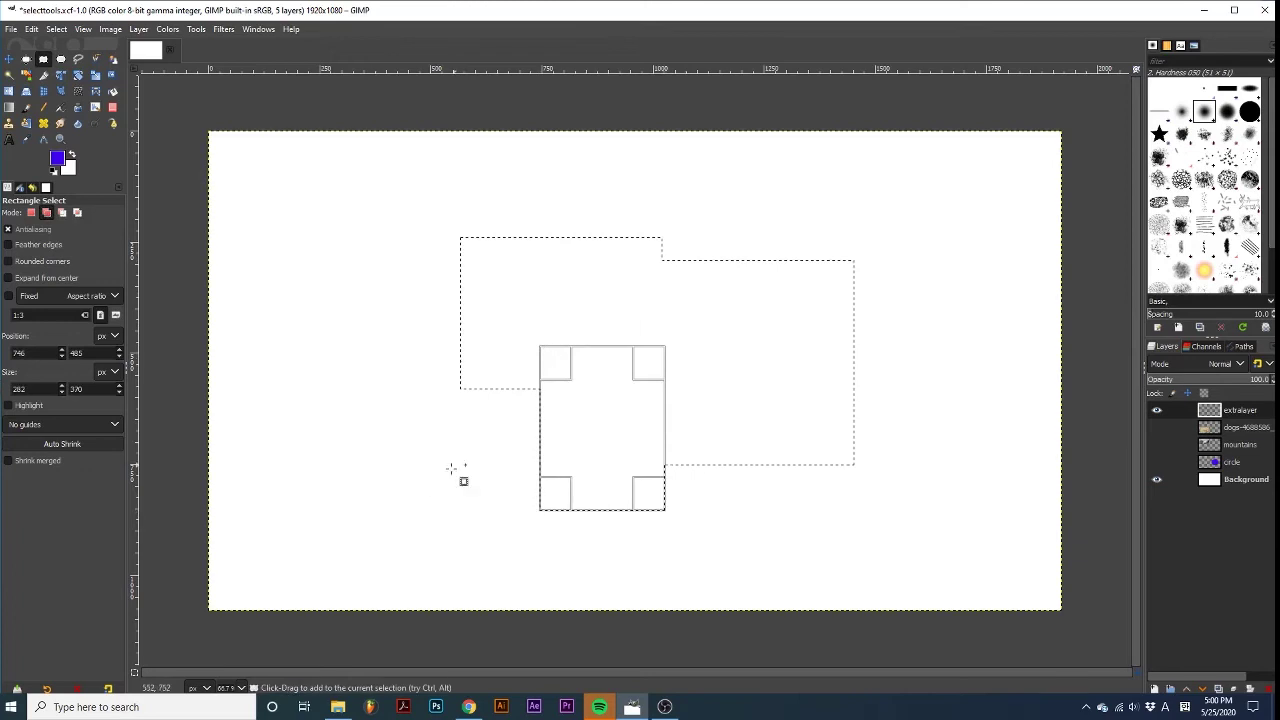
Step: Cut two rectangles out in Subtract mode, then intersect the selection with an upper-left rectangle
click(62, 213)
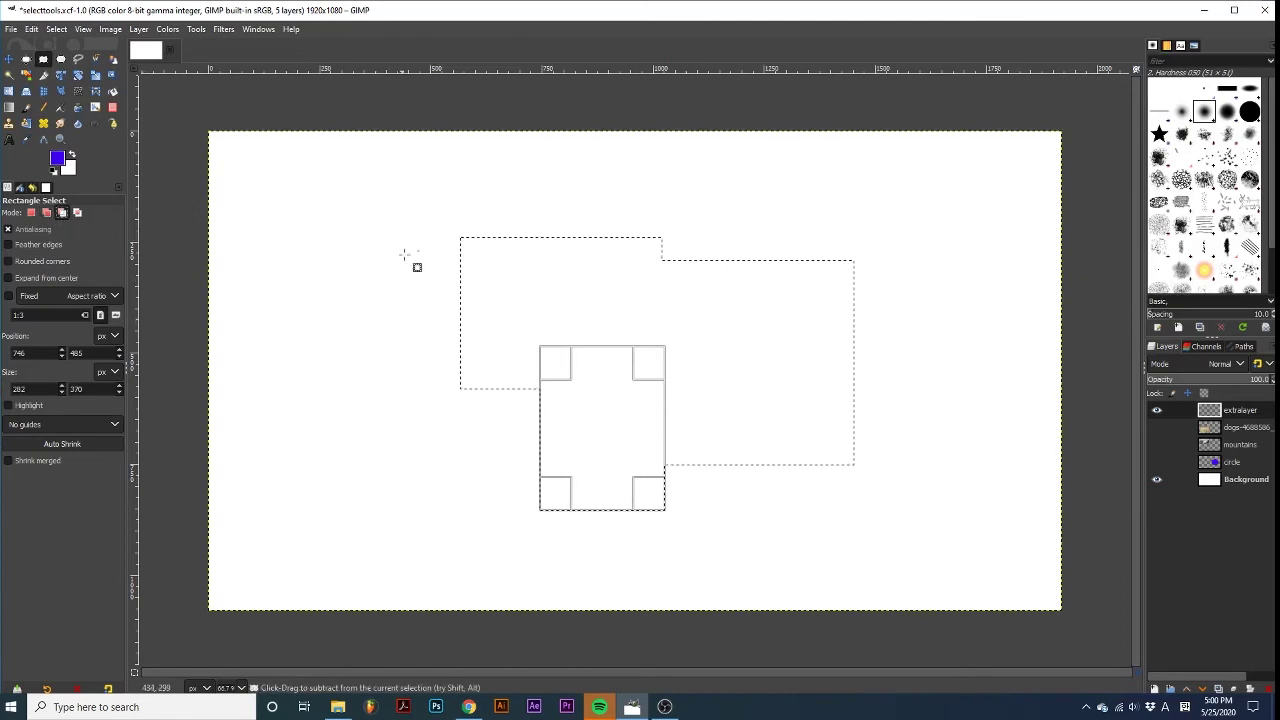
drag(404, 216, 542, 341)
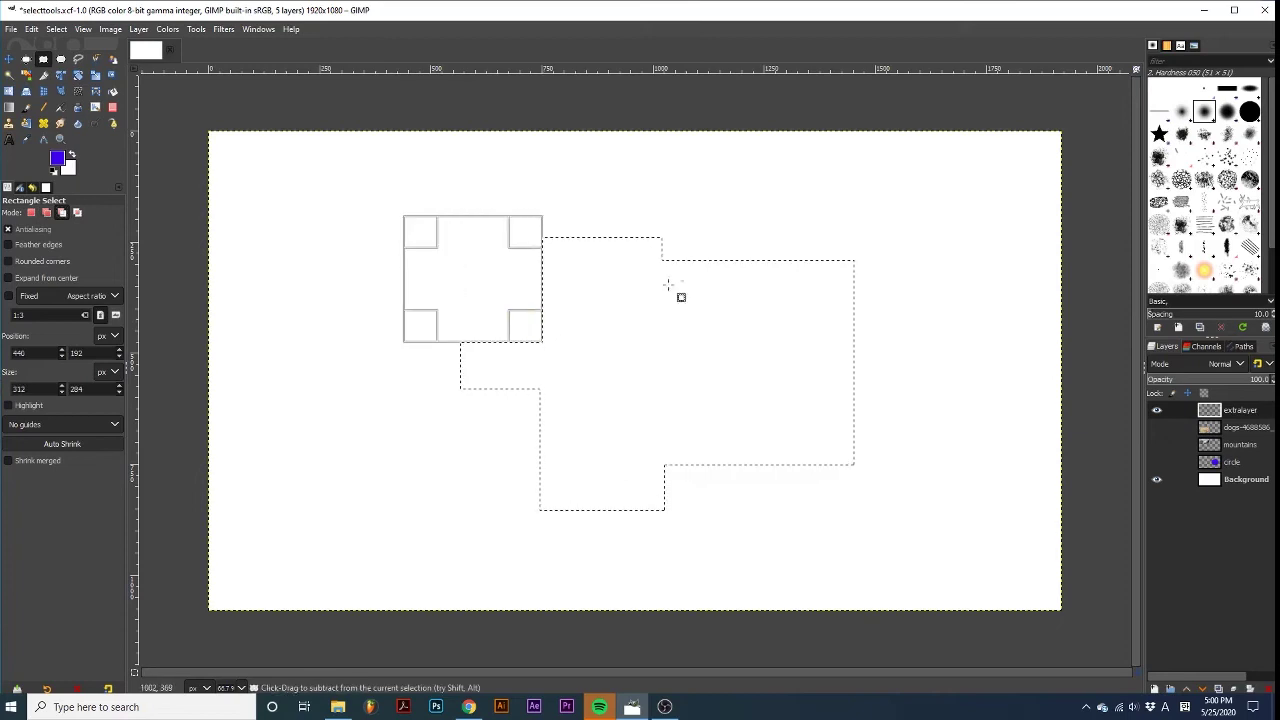
drag(923, 313, 761, 412)
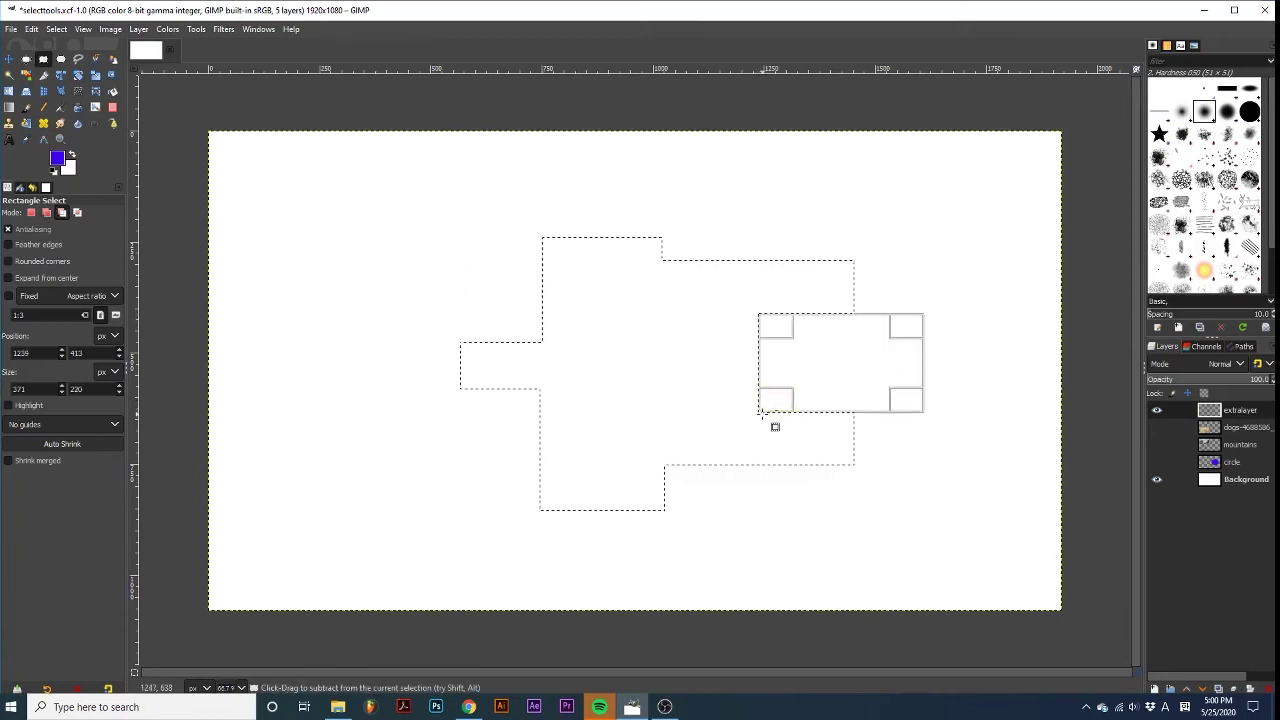
click(764, 404)
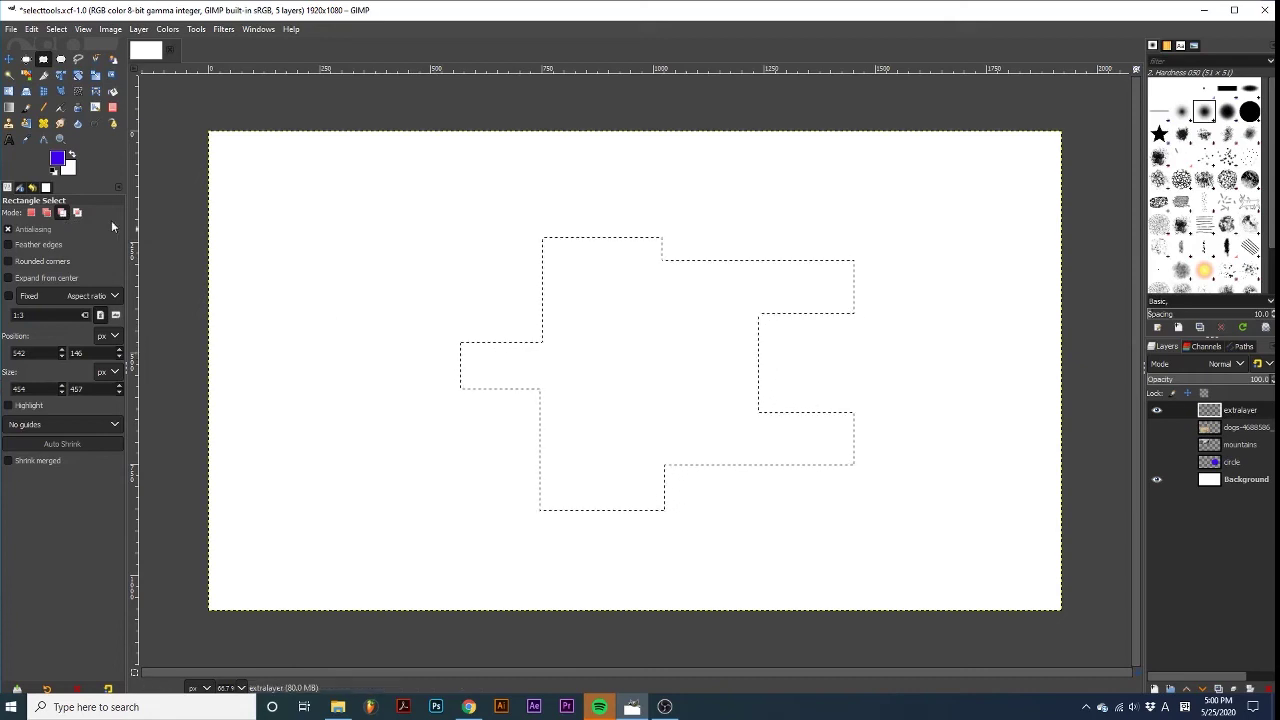
click(77, 214)
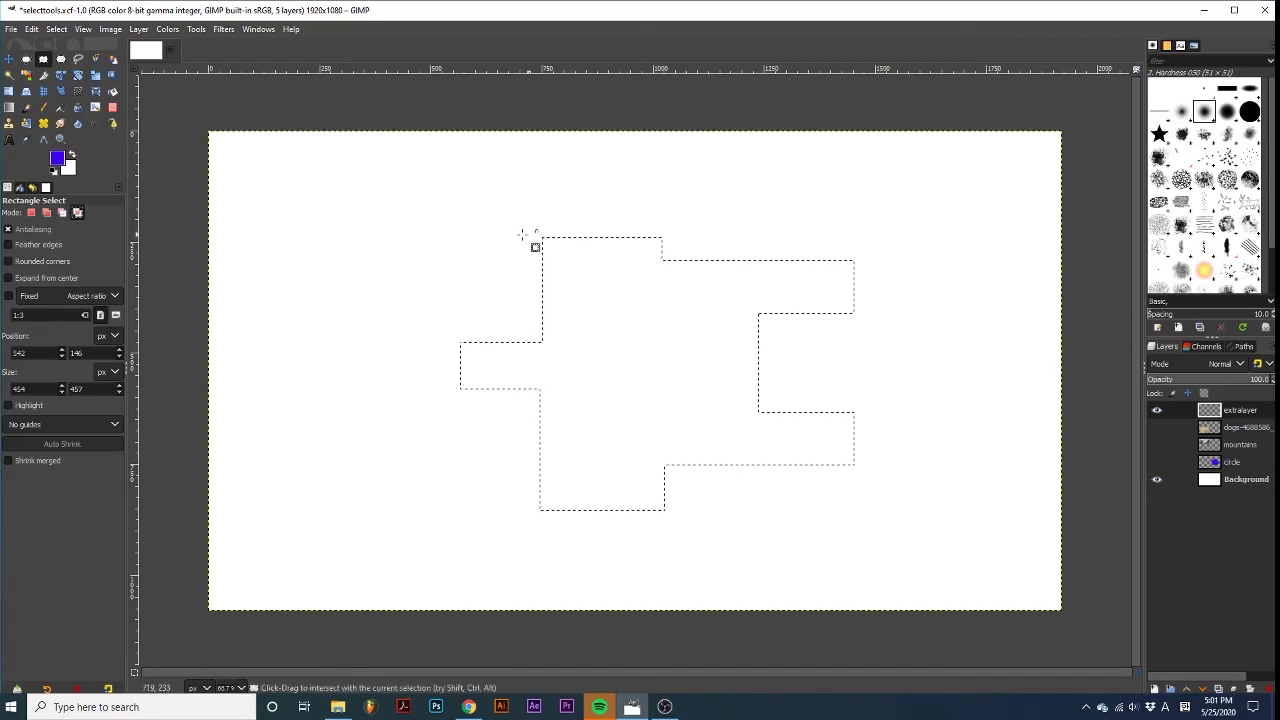
drag(433, 215, 639, 393)
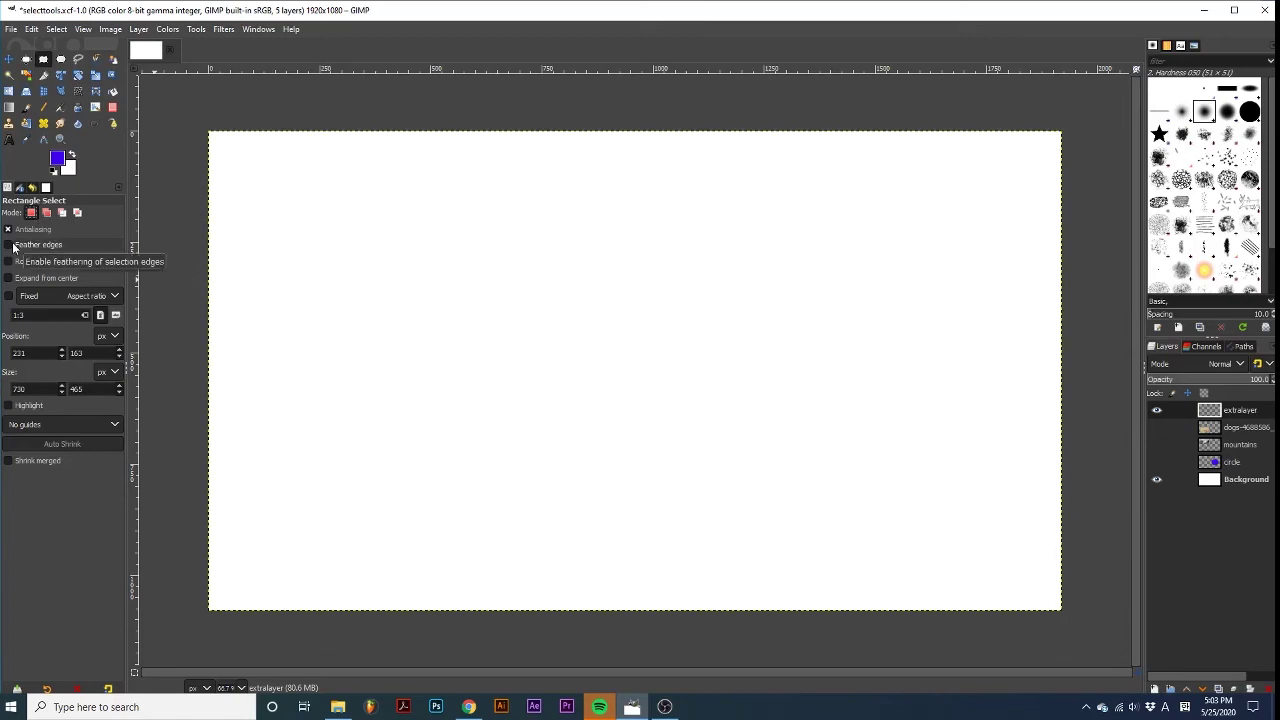
Step: Draw a rectangle feathered at radius 25.6 and fill it with blue using Bucket Fill
click(9, 245)
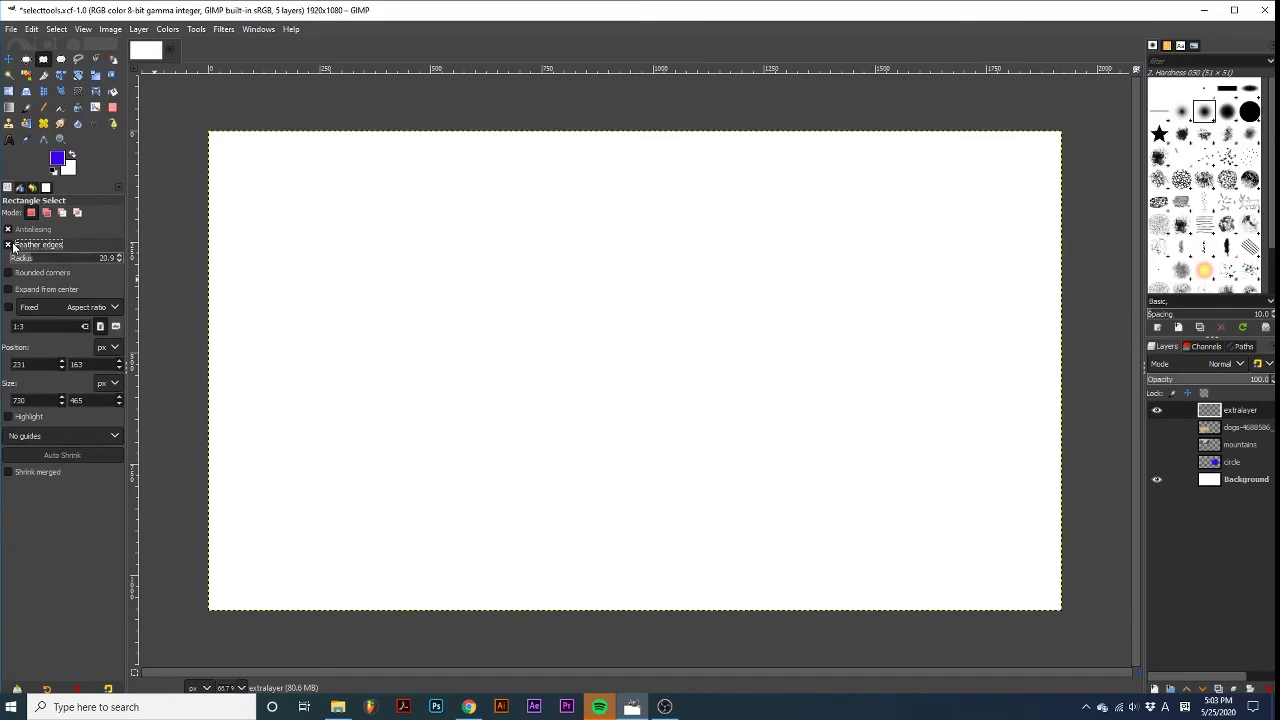
click(36, 259)
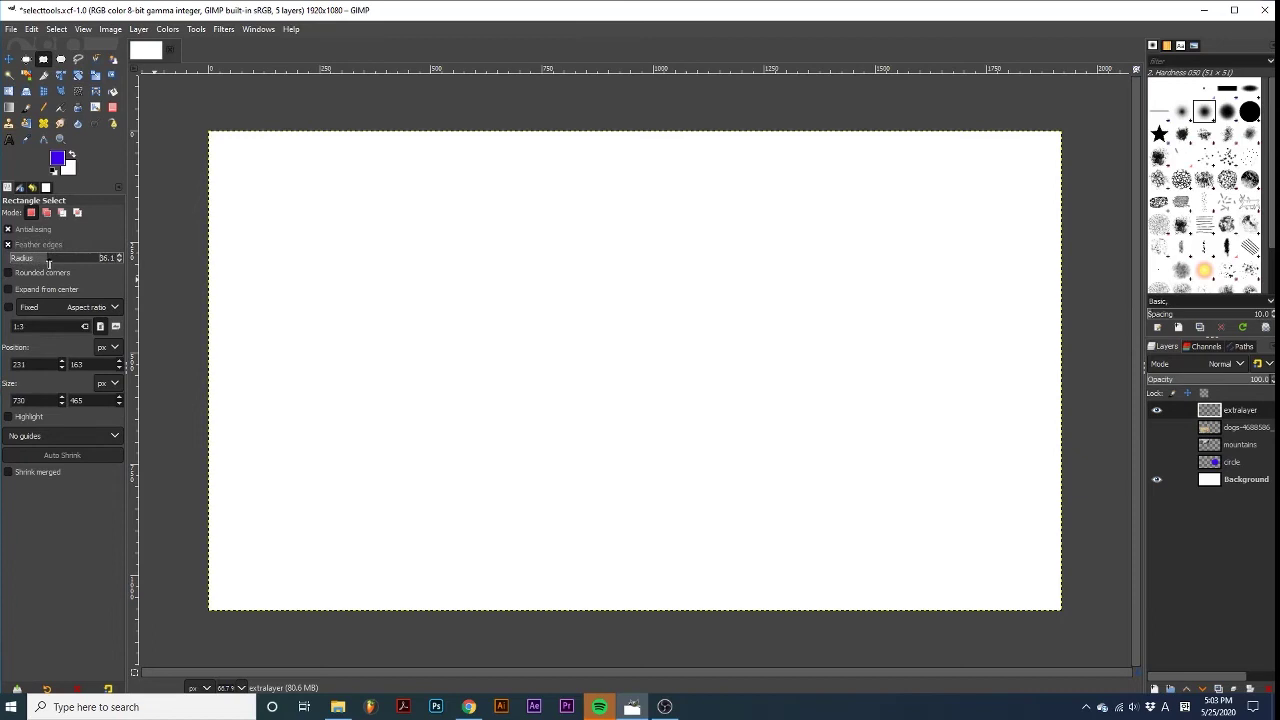
drag(49, 264, 38, 266)
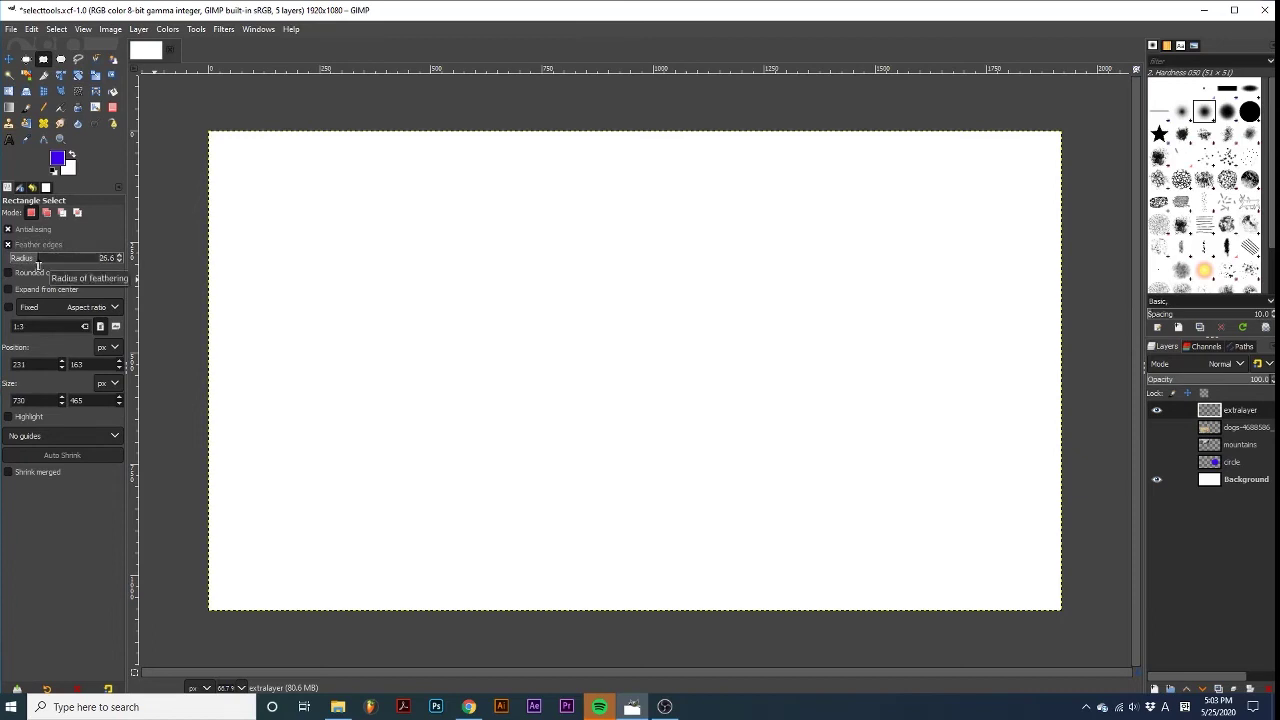
drag(377, 215, 659, 464)
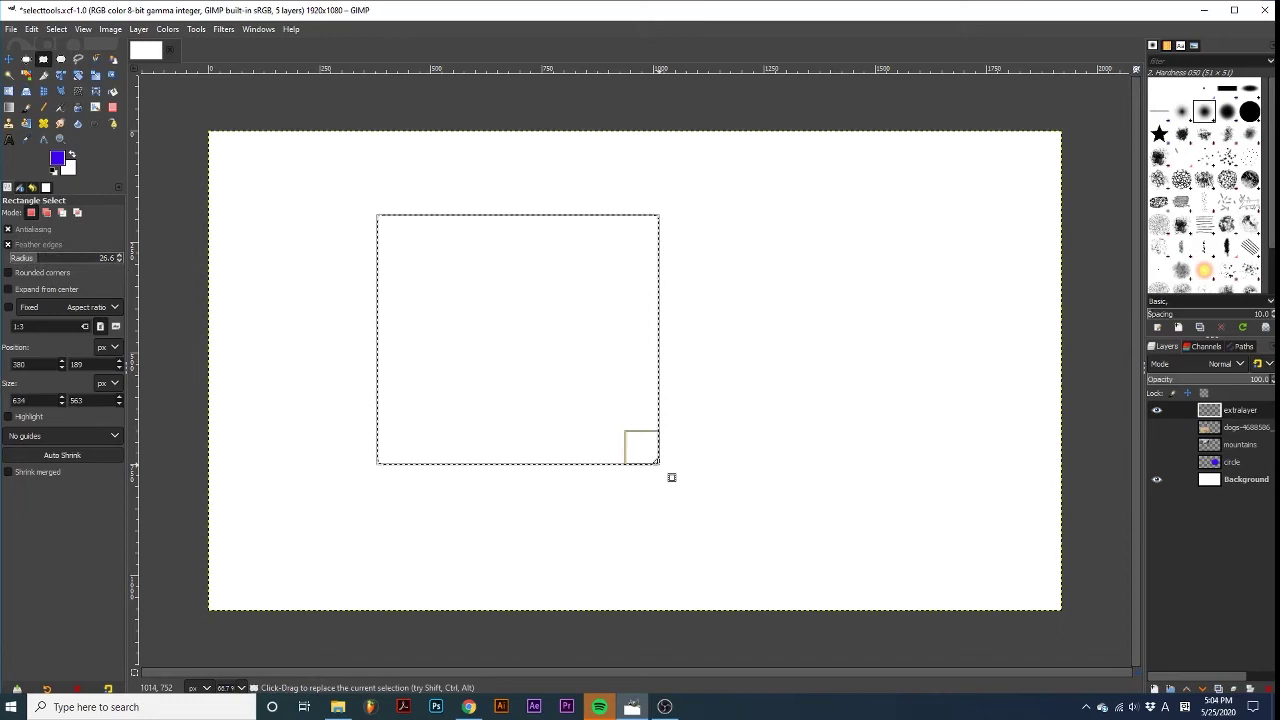
click(112, 91)
click(538, 316)
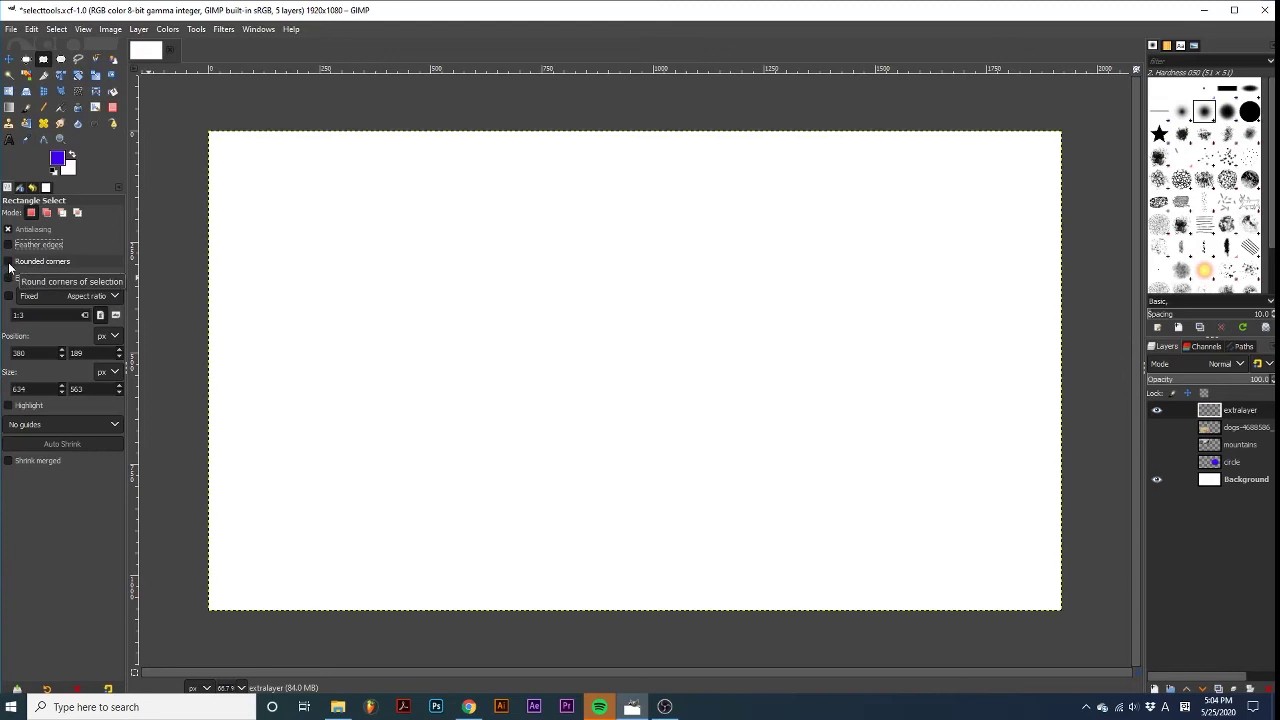
Step: Enable Rounded corners, drag a rectangle on the left half, and raise the radius to about 96.8
click(9, 262)
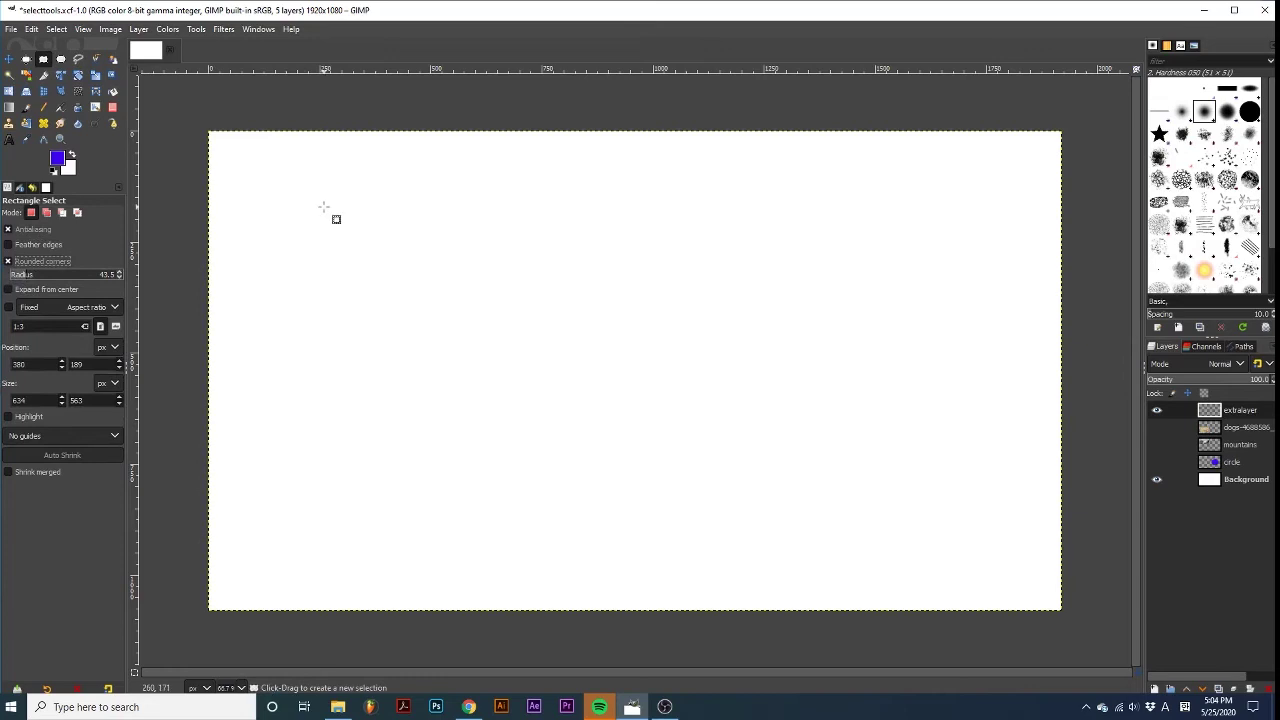
drag(323, 207, 578, 413)
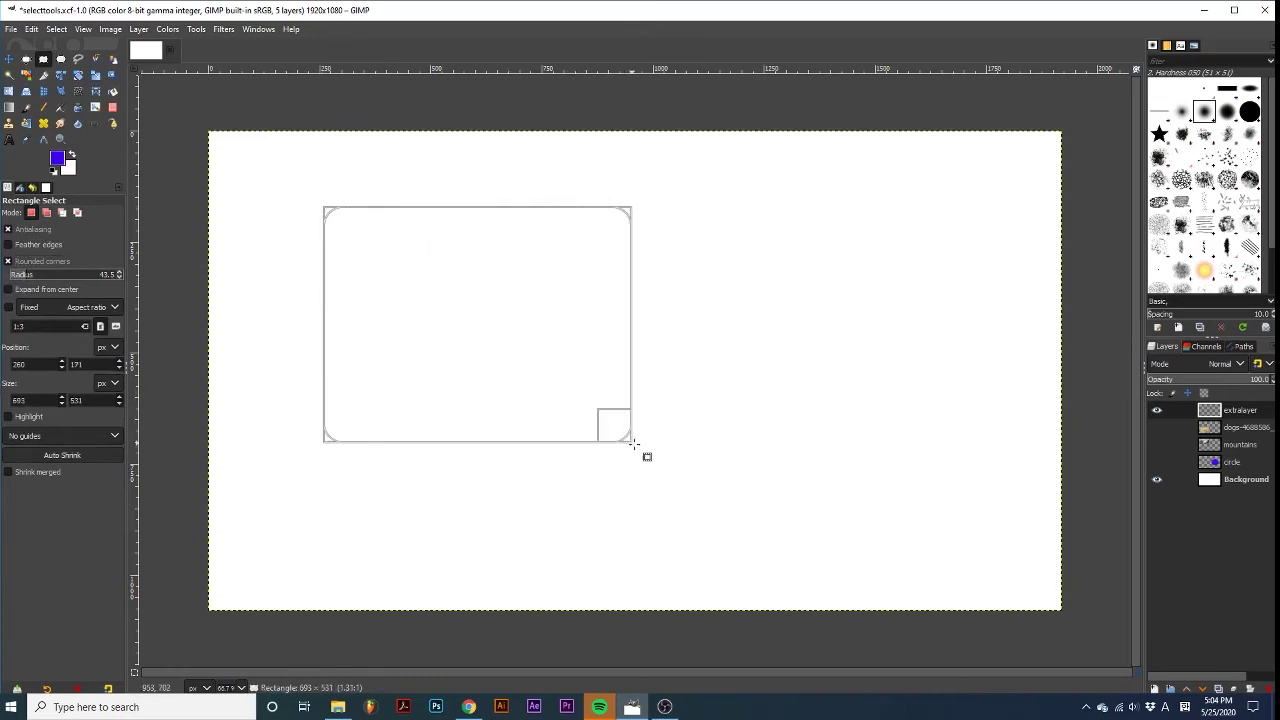
drag(633, 443, 651, 460)
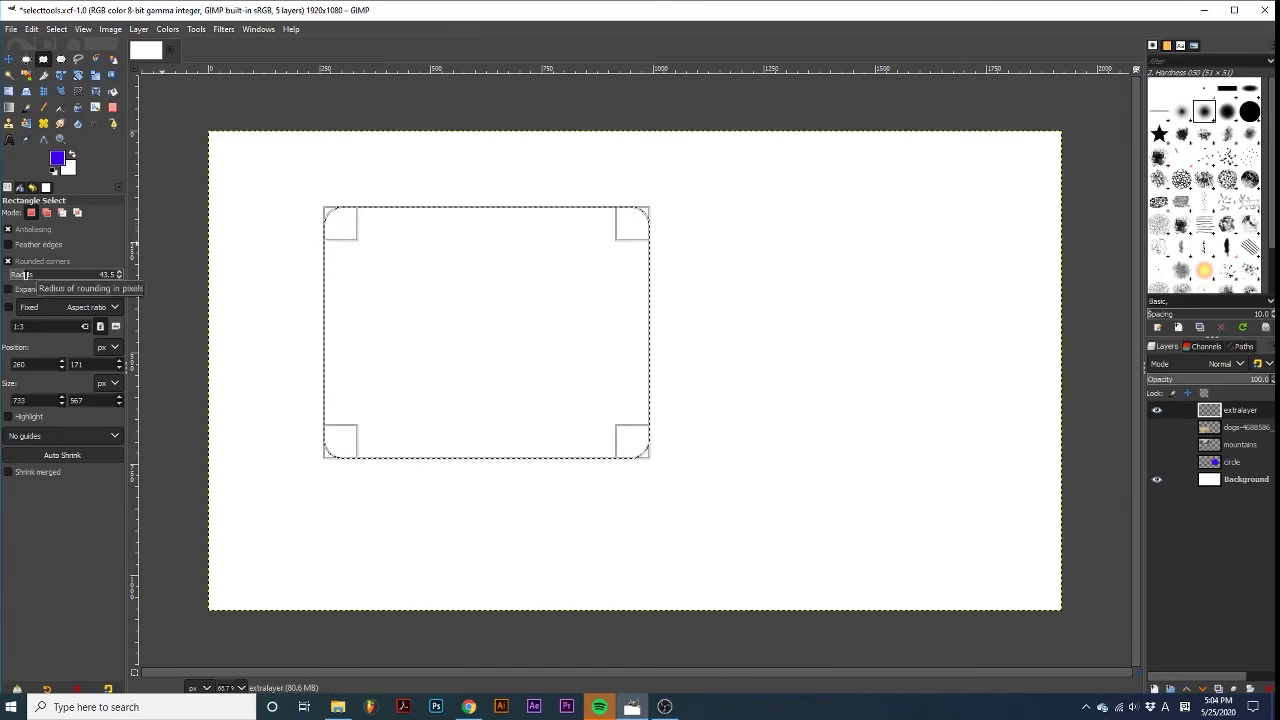
mouse_move(24, 274)
mouse_down()
mouse_move(68, 275)
mouse_move(20, 276)
mouse_move(64, 282)
mouse_move(42, 282)
mouse_up()
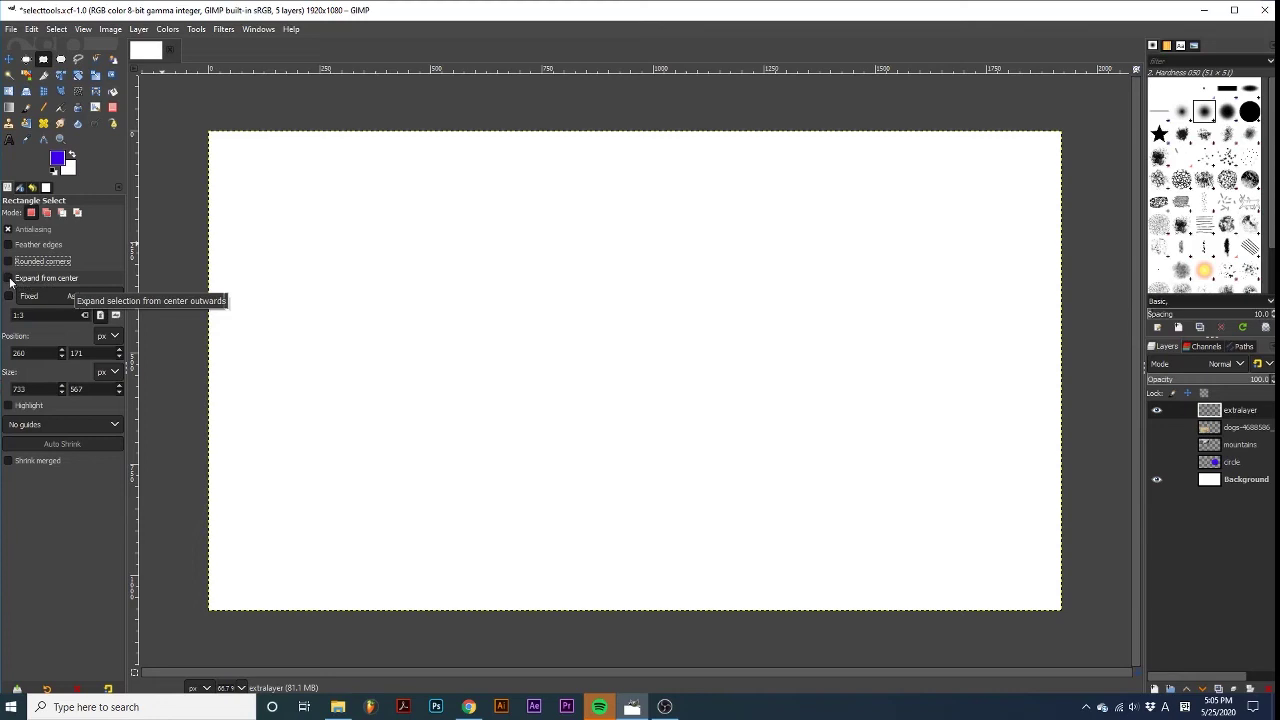
Step: Enable Expand from center and drag a rectangle outward from its centre point
click(9, 278)
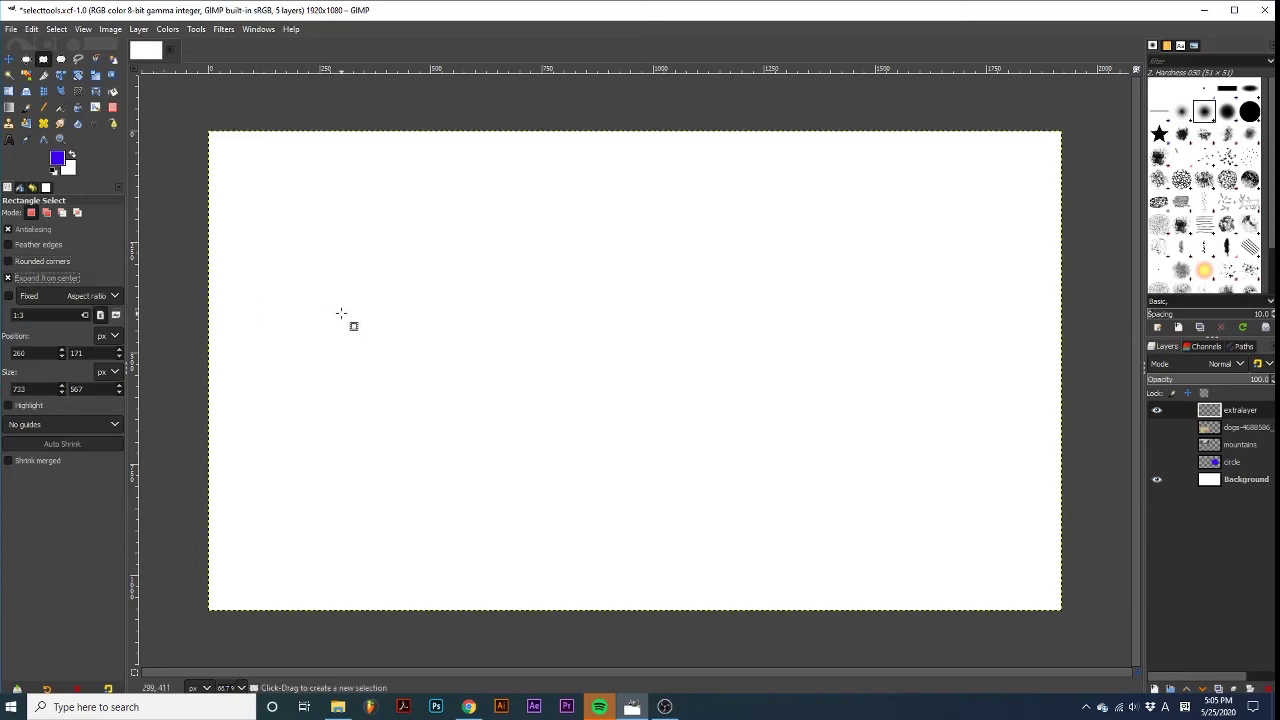
drag(456, 355, 617, 237)
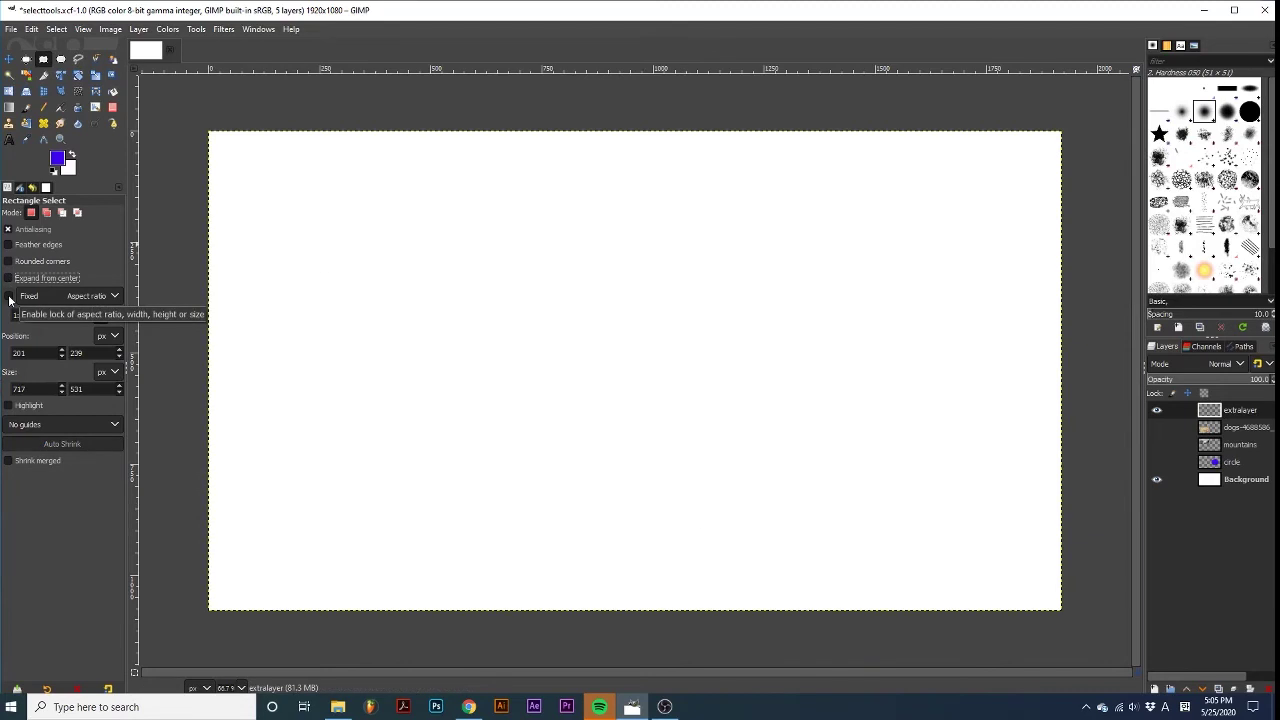
Step: Set the Fixed Aspect ratio to 2:1 and draw a 2:1 selection near the canvas centre
click(9, 297)
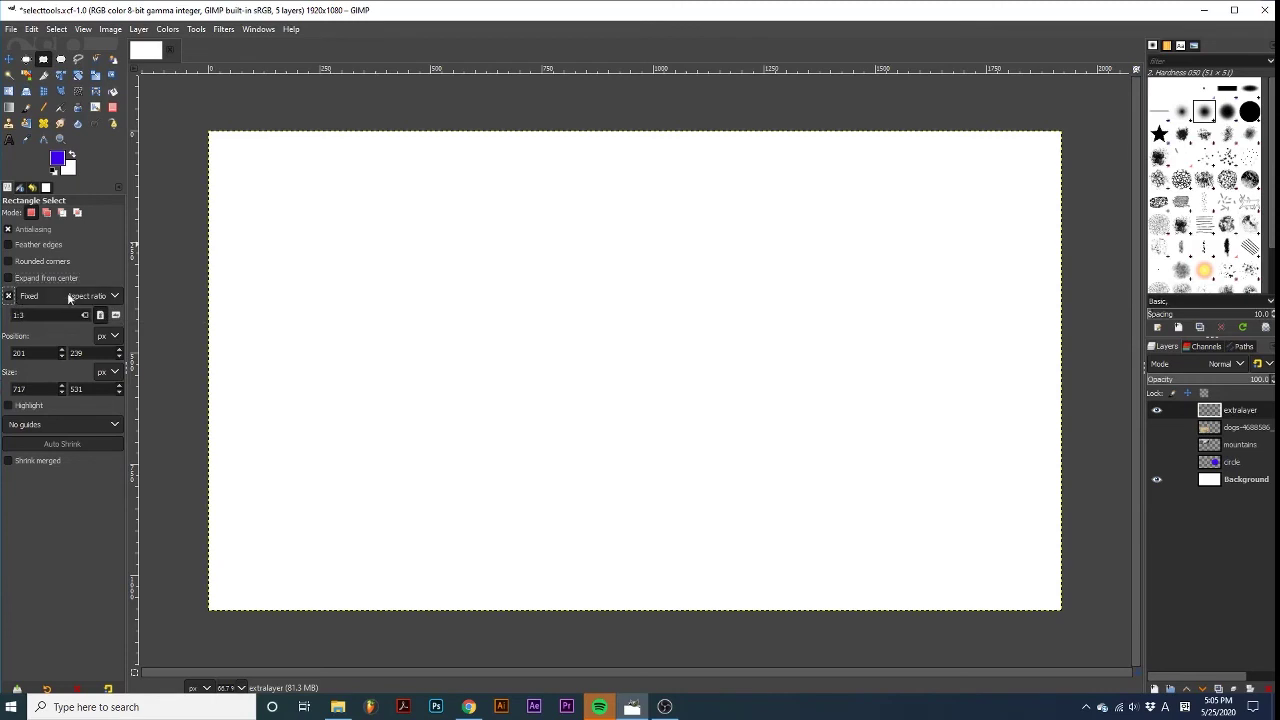
click(110, 296)
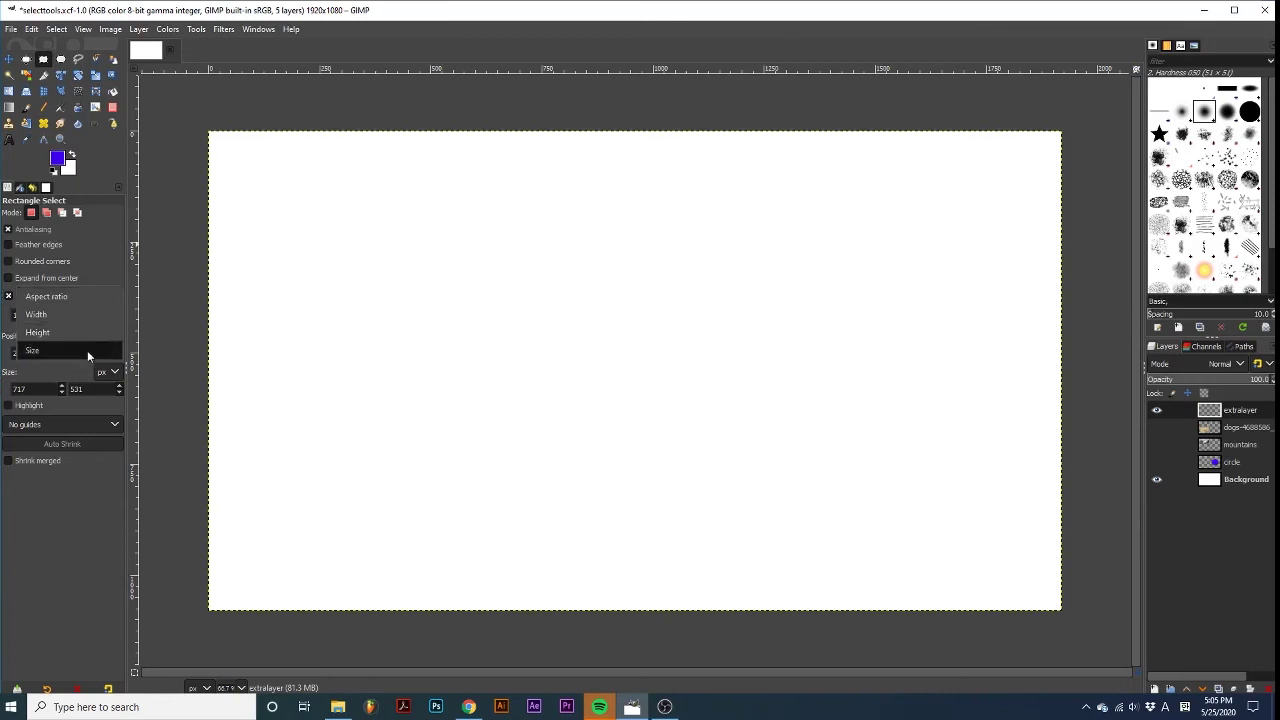
click(83, 298)
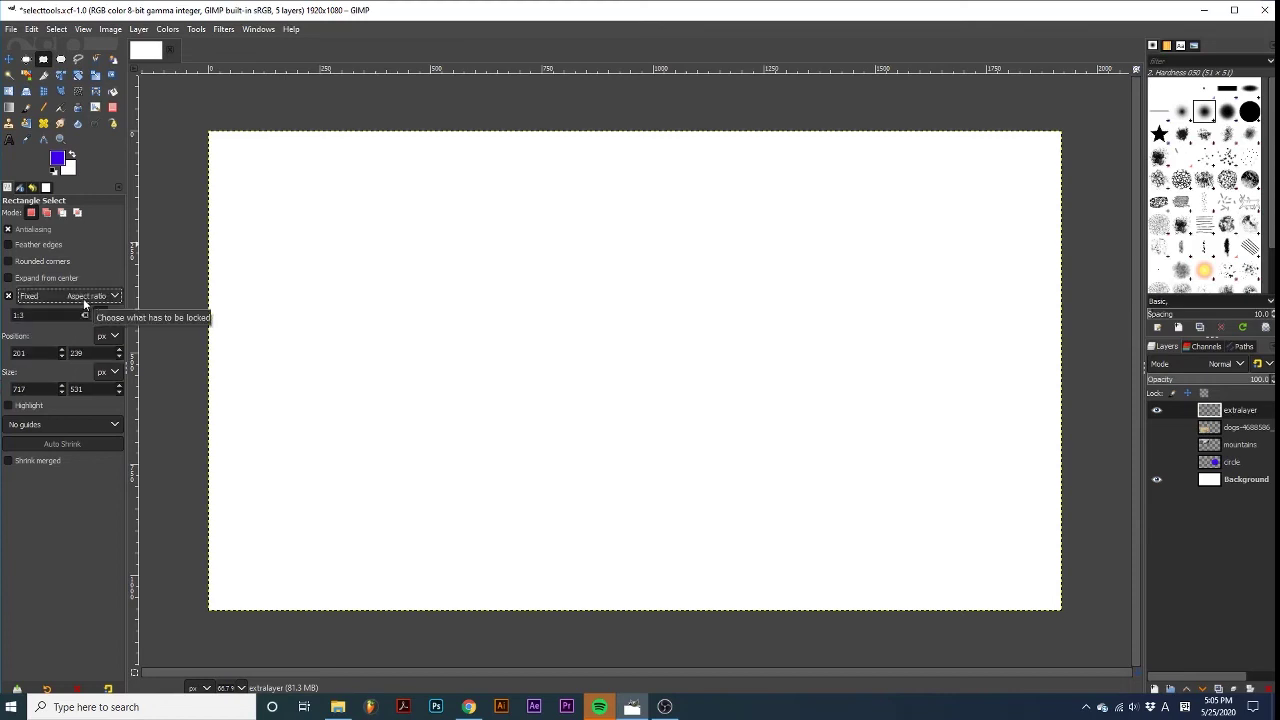
click(22, 315)
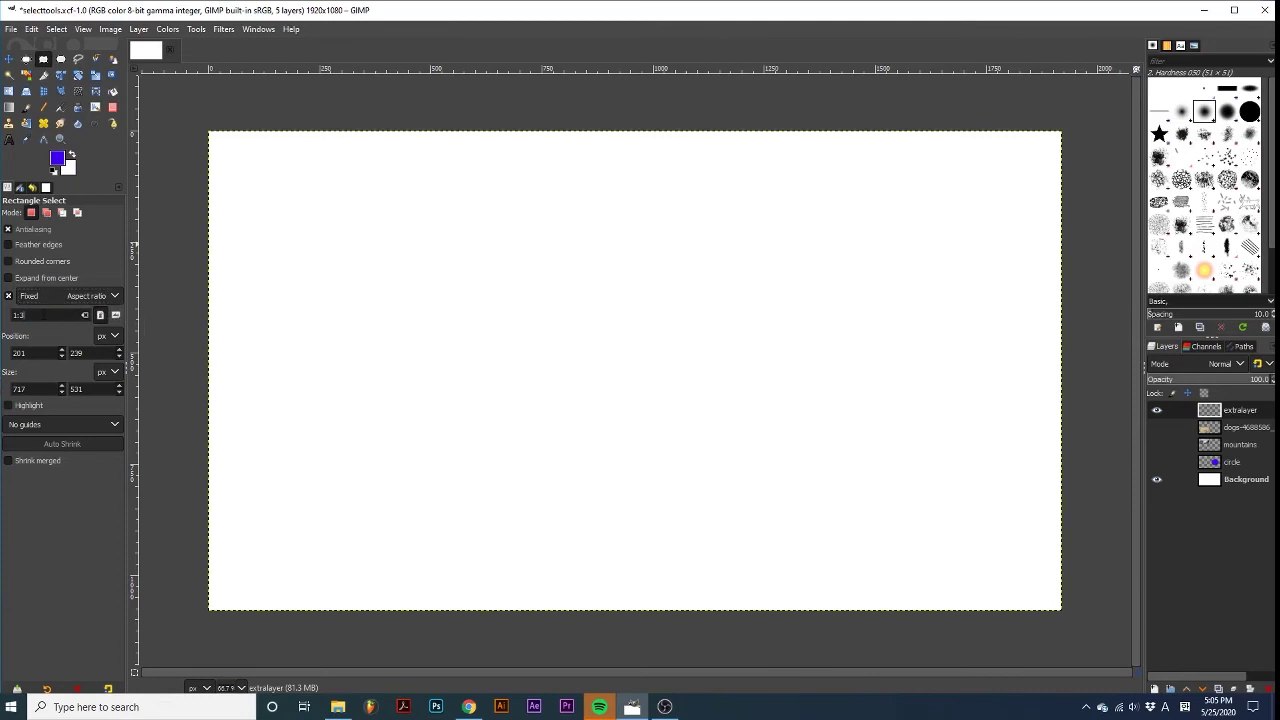
triple_click(20, 315)
text(2:1)
drag(418, 244, 664, 408)
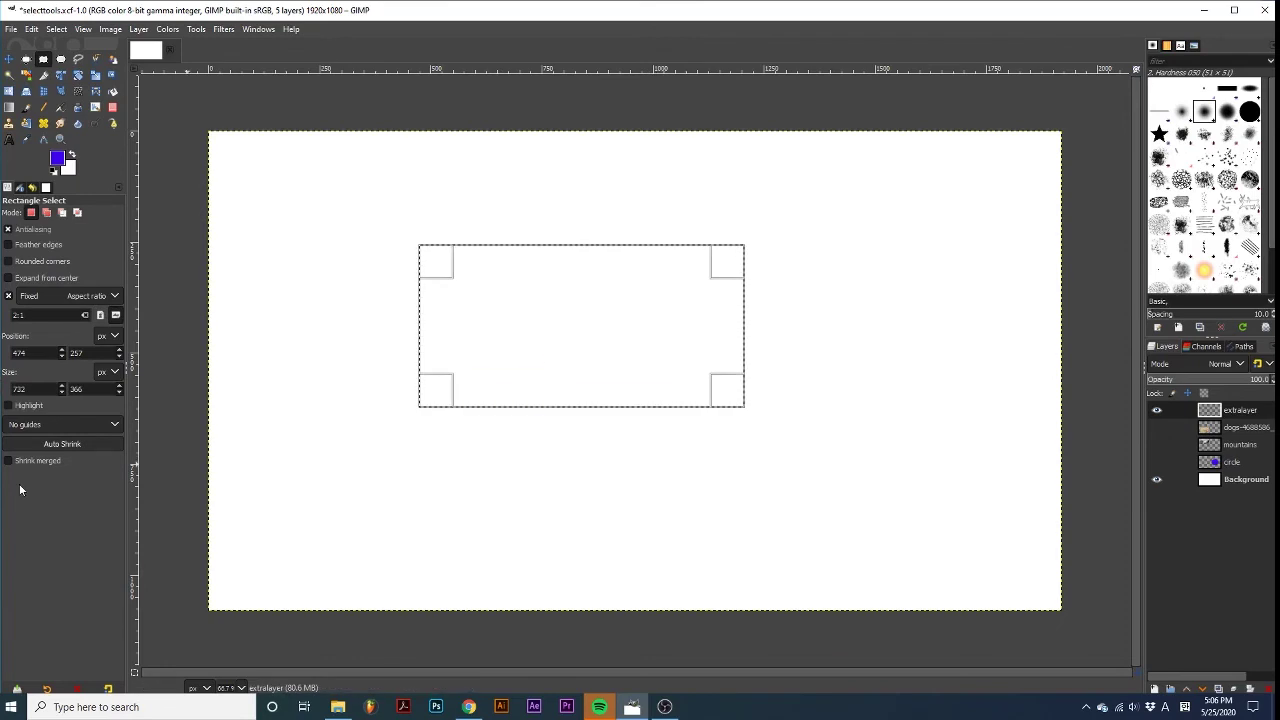
Step: Flip the selection between portrait and landscape, ending wide, then lock Width instead
click(99, 315)
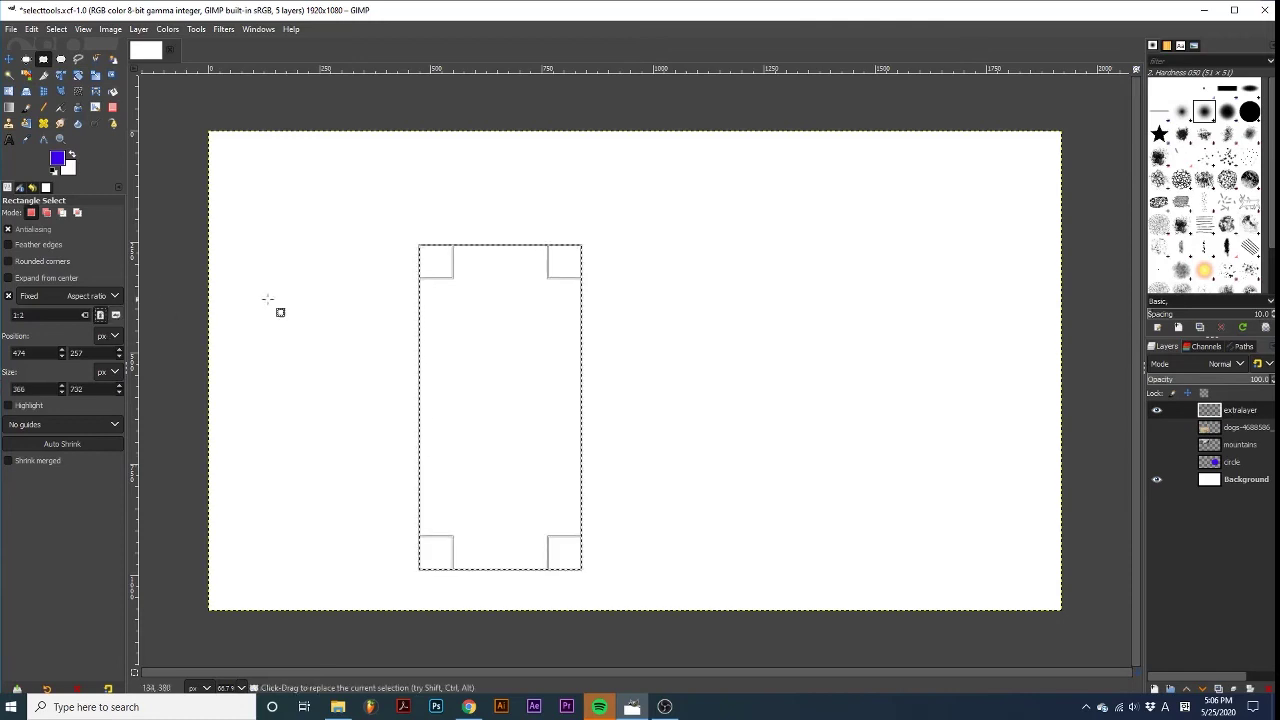
click(115, 315)
click(100, 316)
click(100, 317)
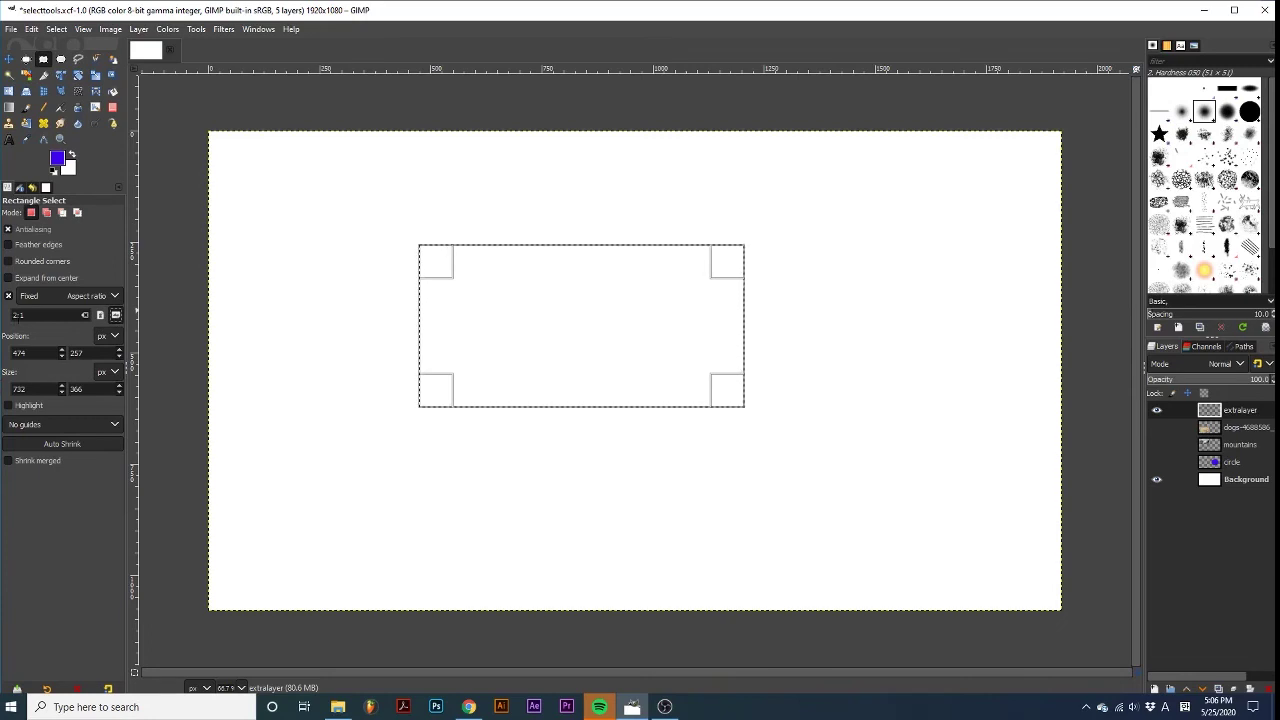
click(100, 316)
click(114, 316)
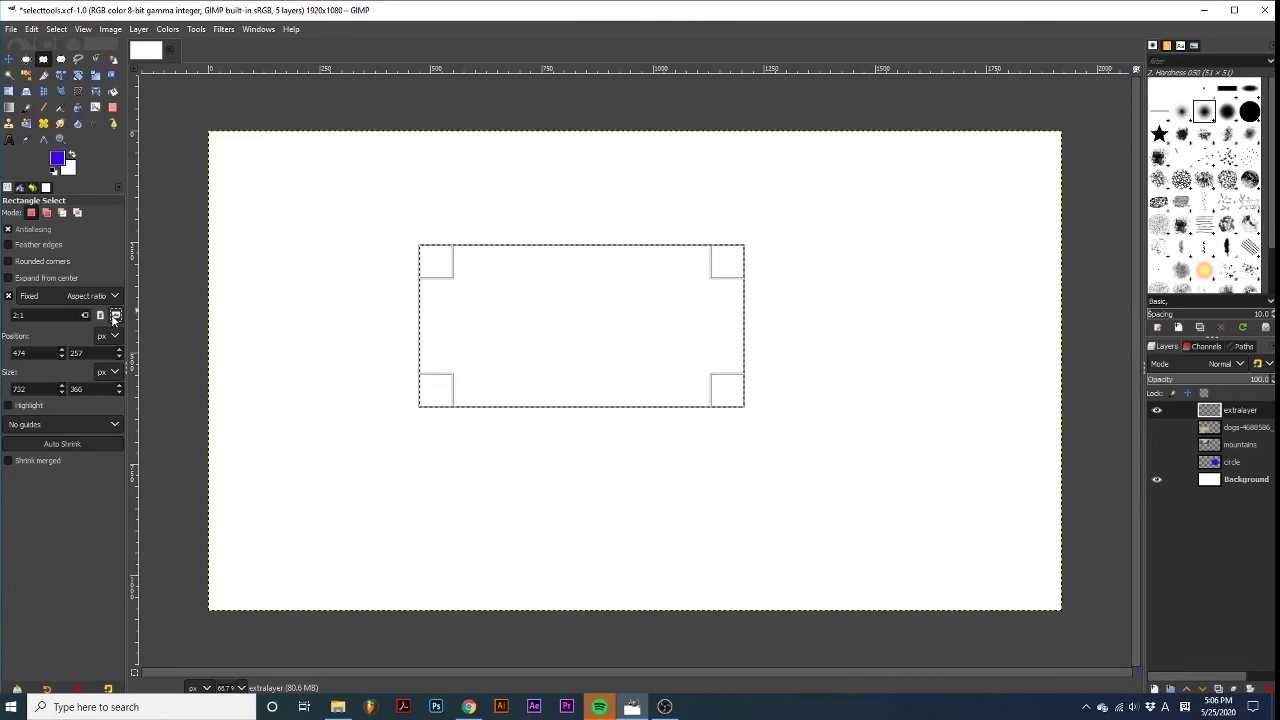
click(90, 296)
click(88, 314)
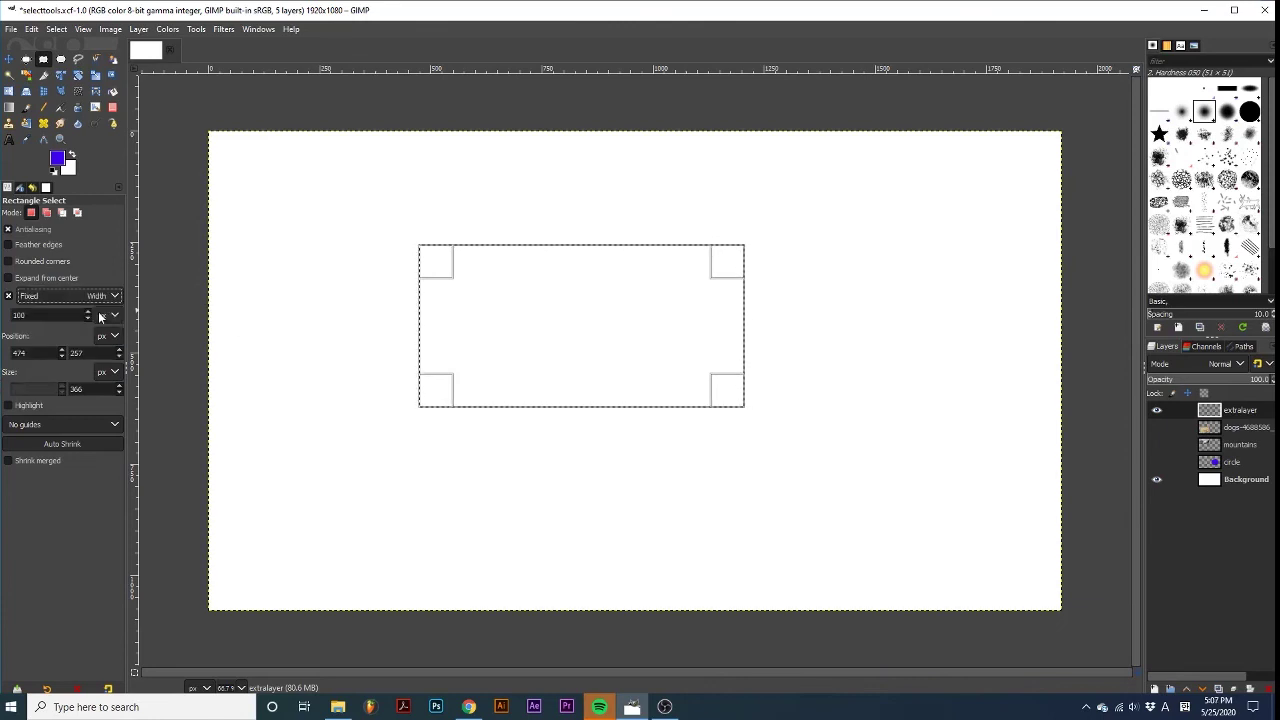
Step: Set the fixed width to 200 and draw a 200 px wide selection on the left
double_click(36, 318)
text(200)
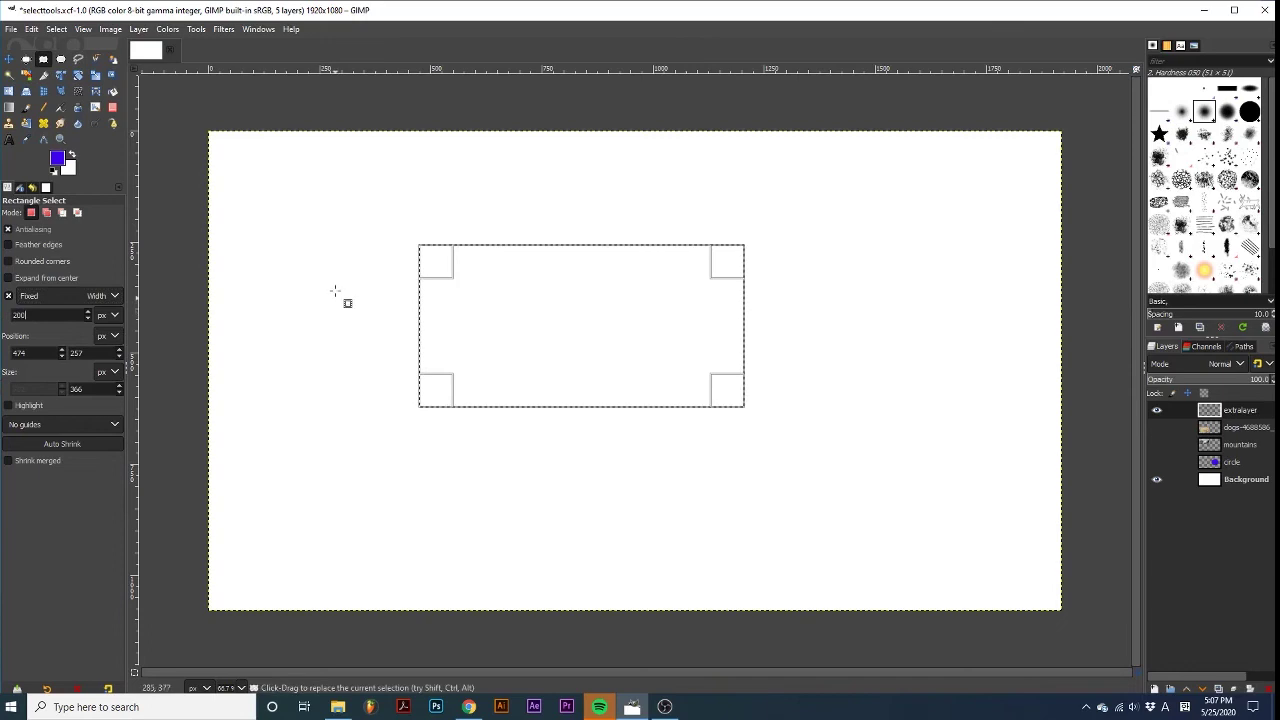
drag(288, 253, 494, 497)
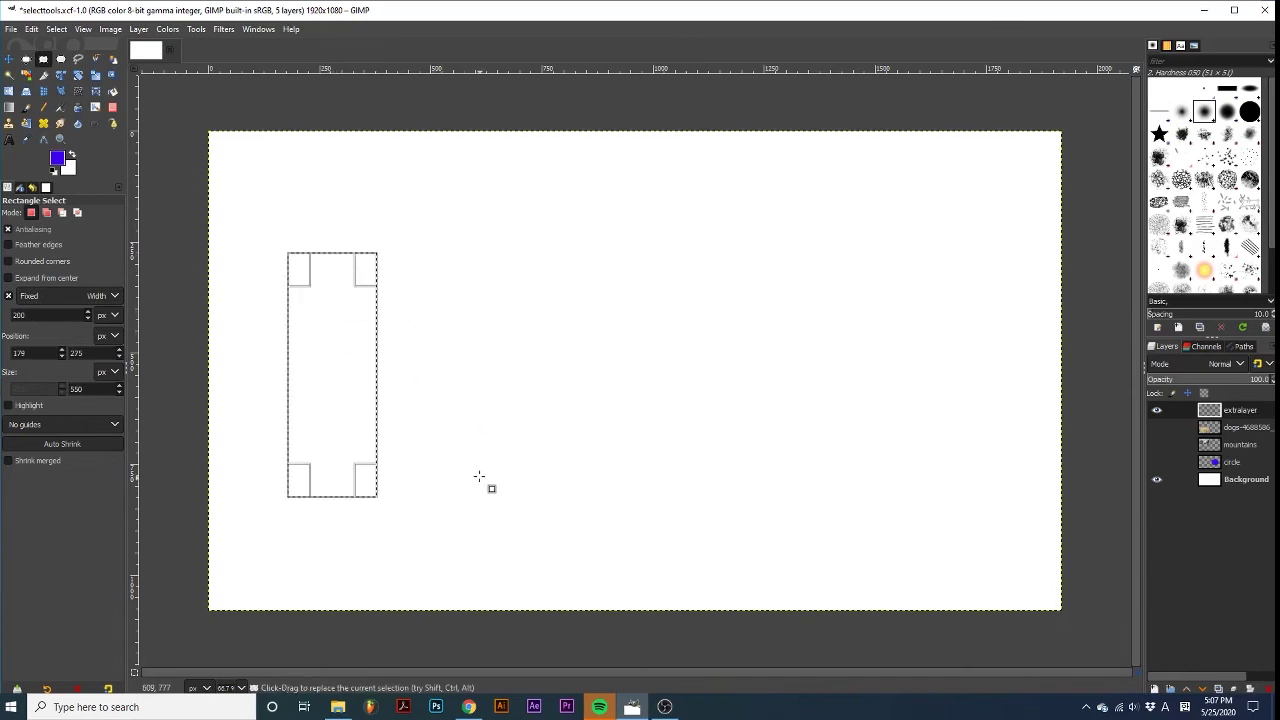
Step: Try Size and Aspect ratio in the Fixed dropdown, then turn off the Fixed constraint
click(118, 299)
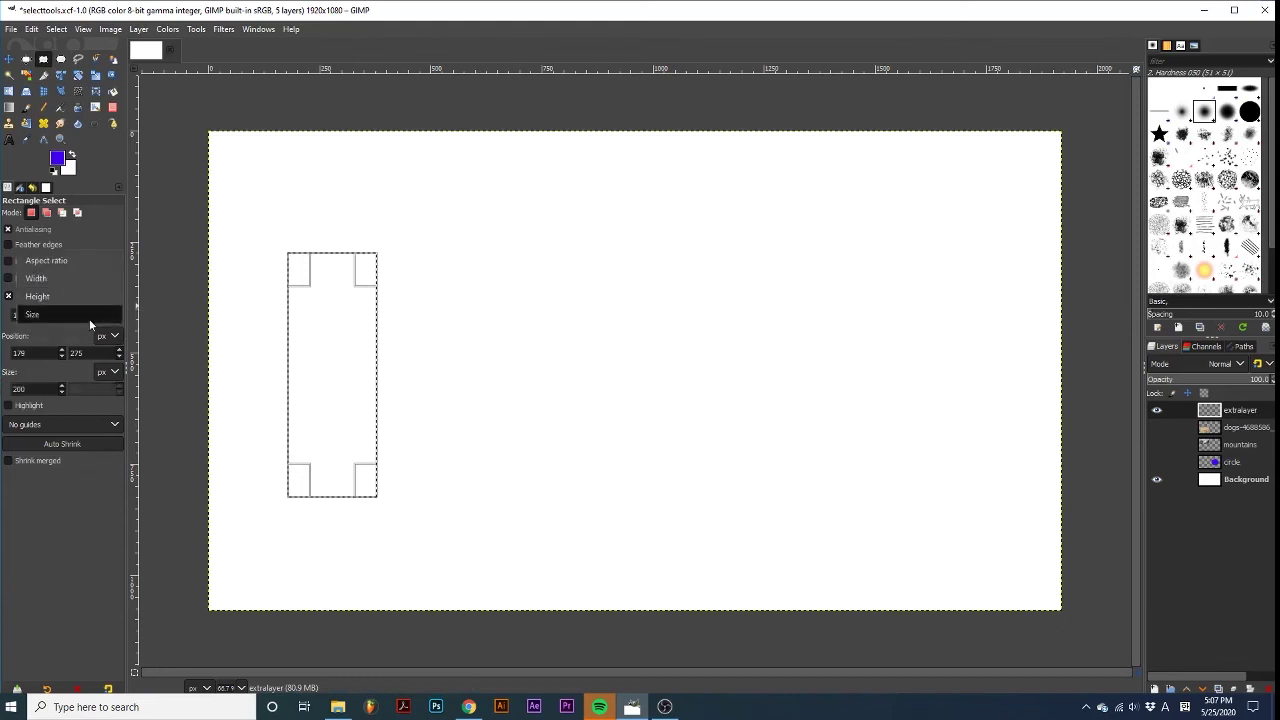
click(89, 319)
click(115, 296)
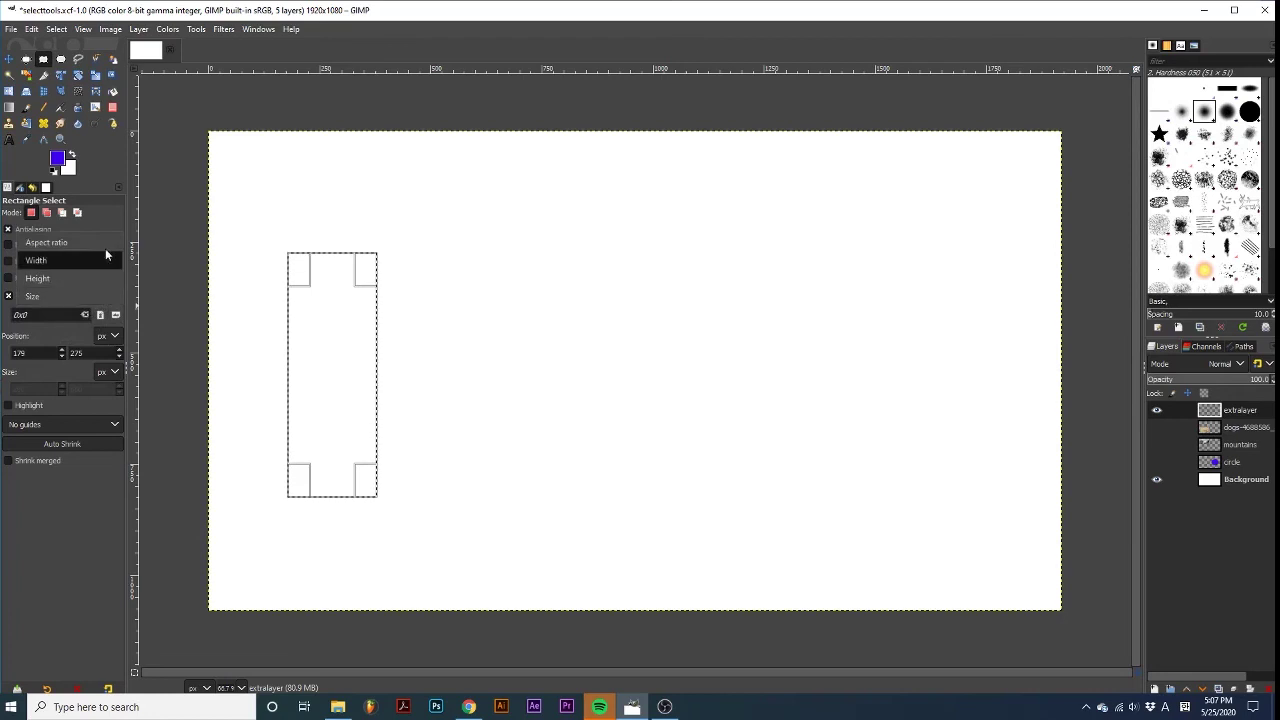
click(105, 245)
click(8, 296)
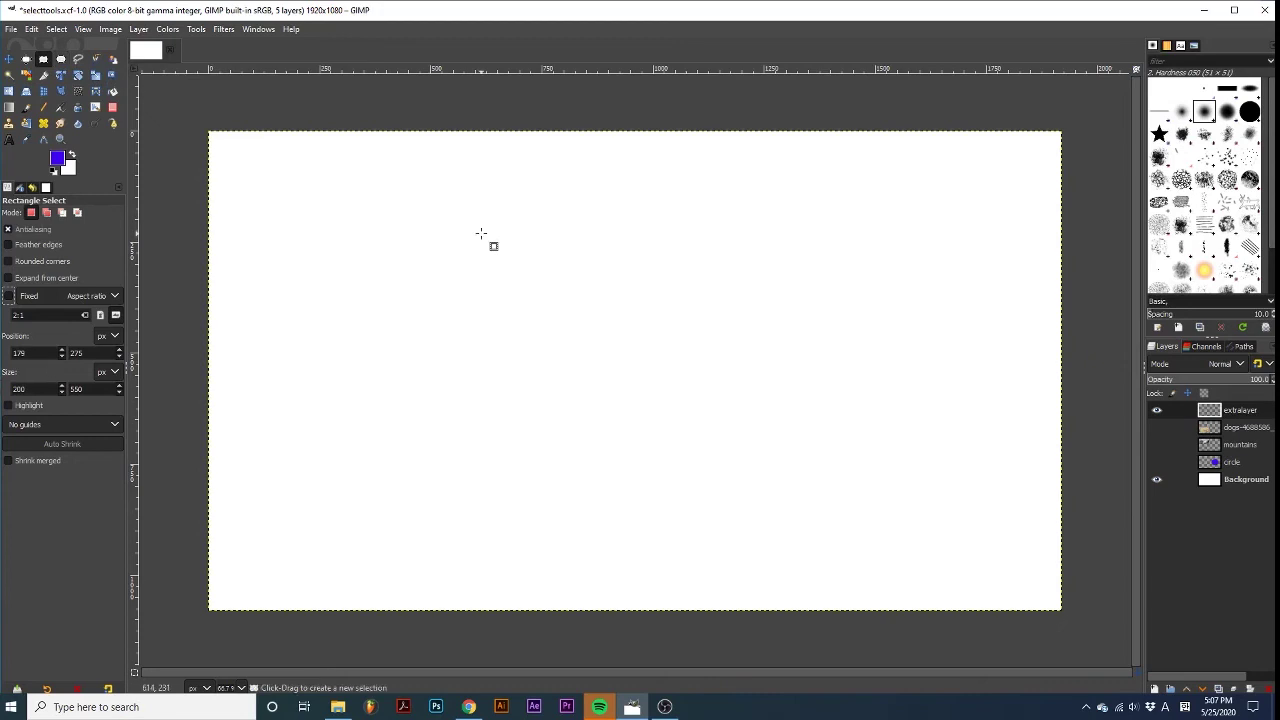
Step: Drag a new rectangle selection, move it up-left and widen it from its top-right corner
drag(482, 234, 705, 413)
mouse_move(576, 322)
mouse_down()
mouse_move(423, 286)
mouse_move(429, 363)
mouse_move(574, 317)
mouse_move(572, 301)
mouse_up()
drag(690, 232, 748, 233)
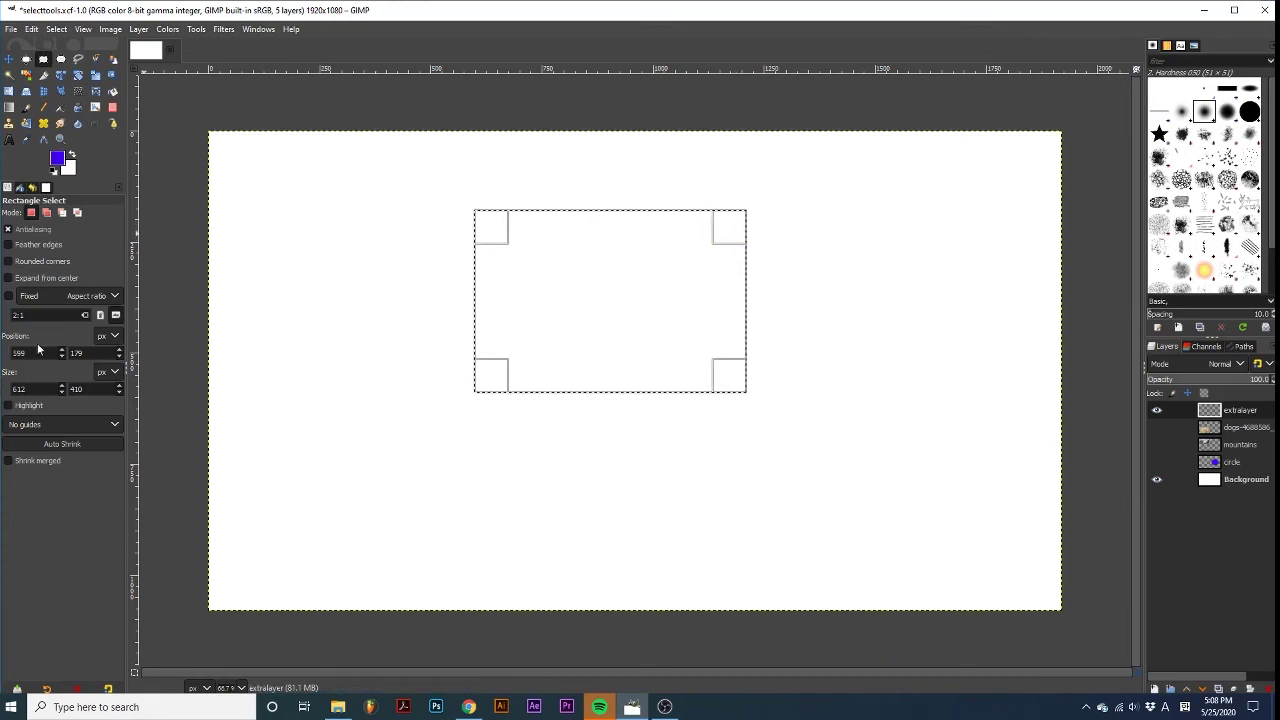
Step: Set the selection's Position X to 300 and enter 410 in the Size field
text(300)
key(Return)
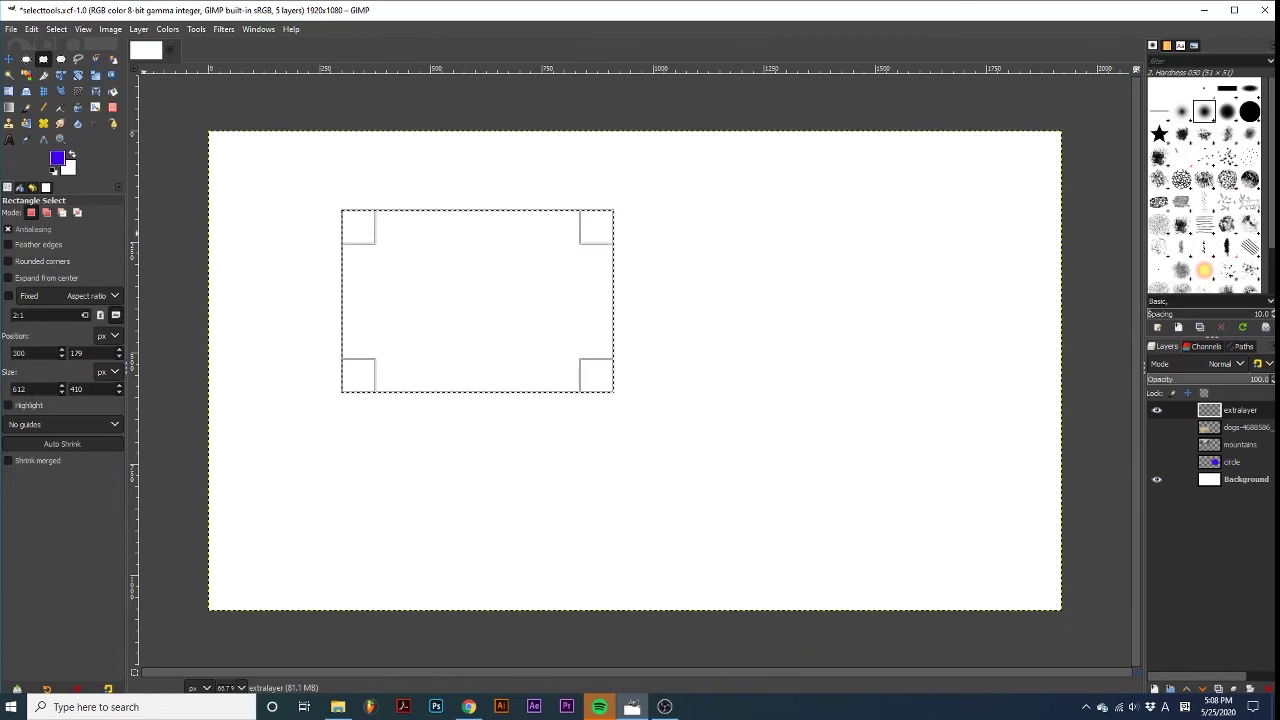
double_click(14, 388)
text(400)
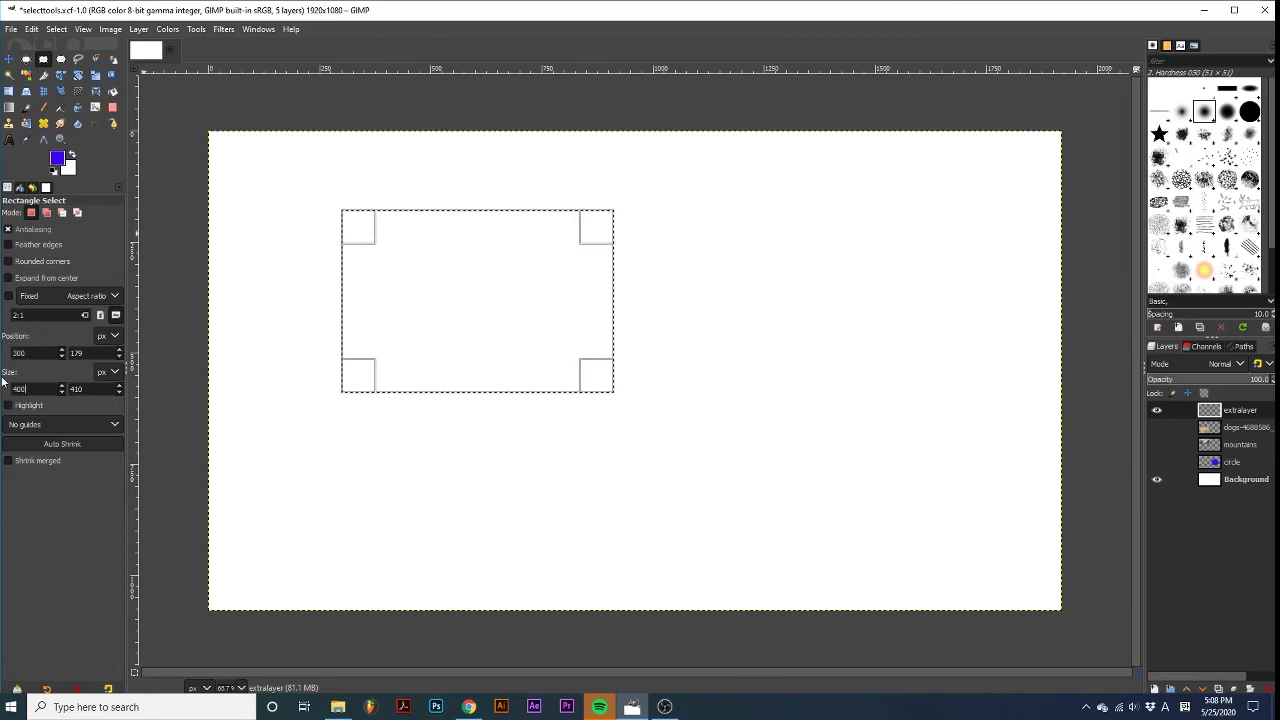
text(10)
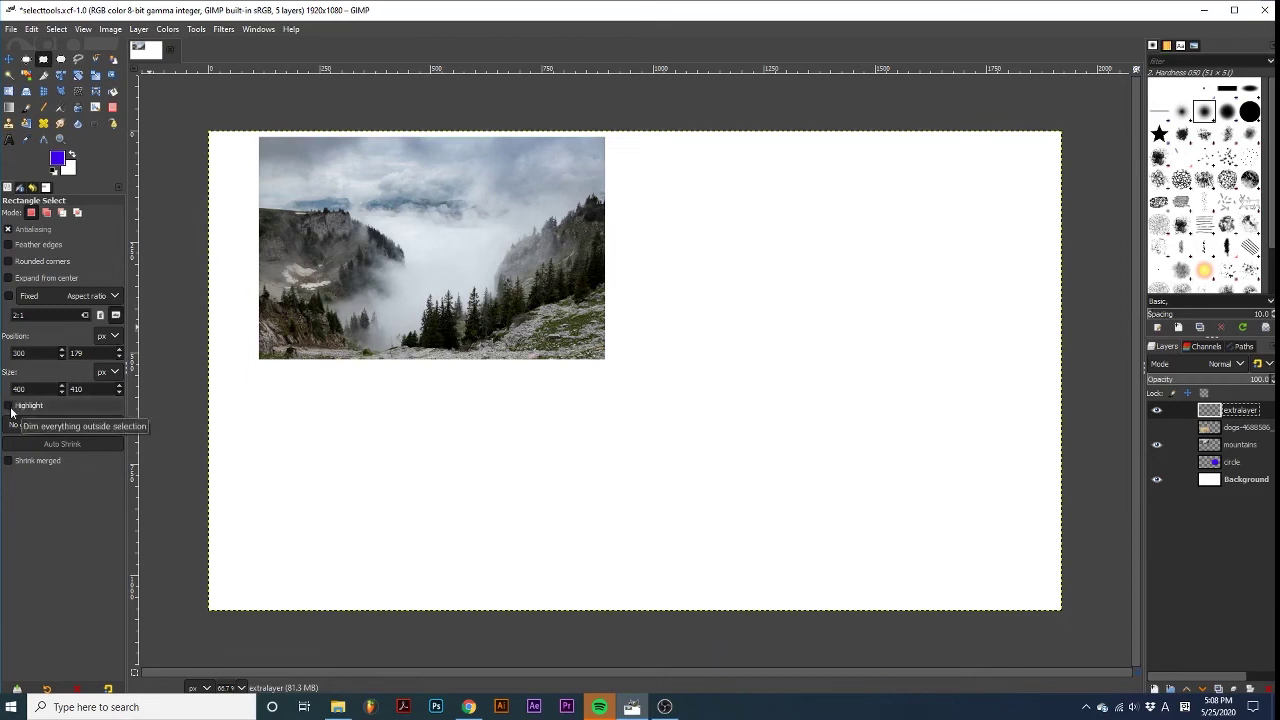
Step: Enable Highlight, draw a small selection on the mountain photo, and set highlight opacity to 81.6
click(9, 406)
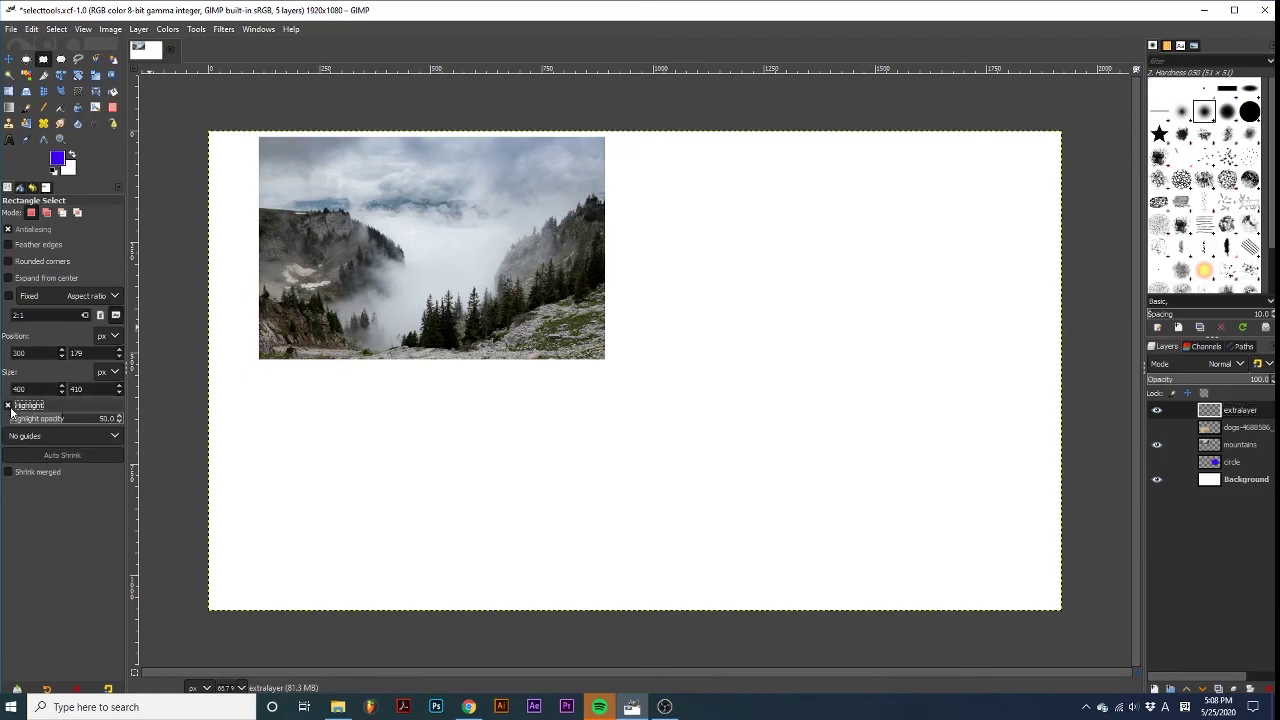
drag(392, 299, 607, 487)
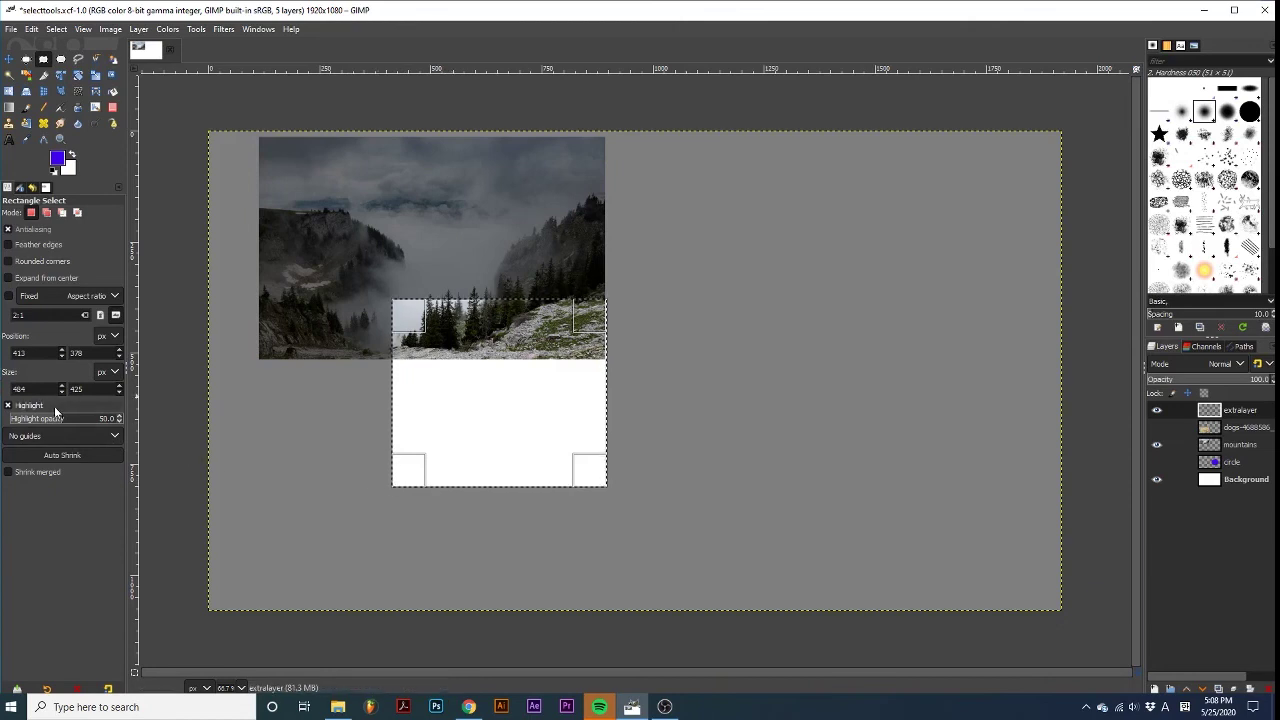
drag(56, 418, 102, 418)
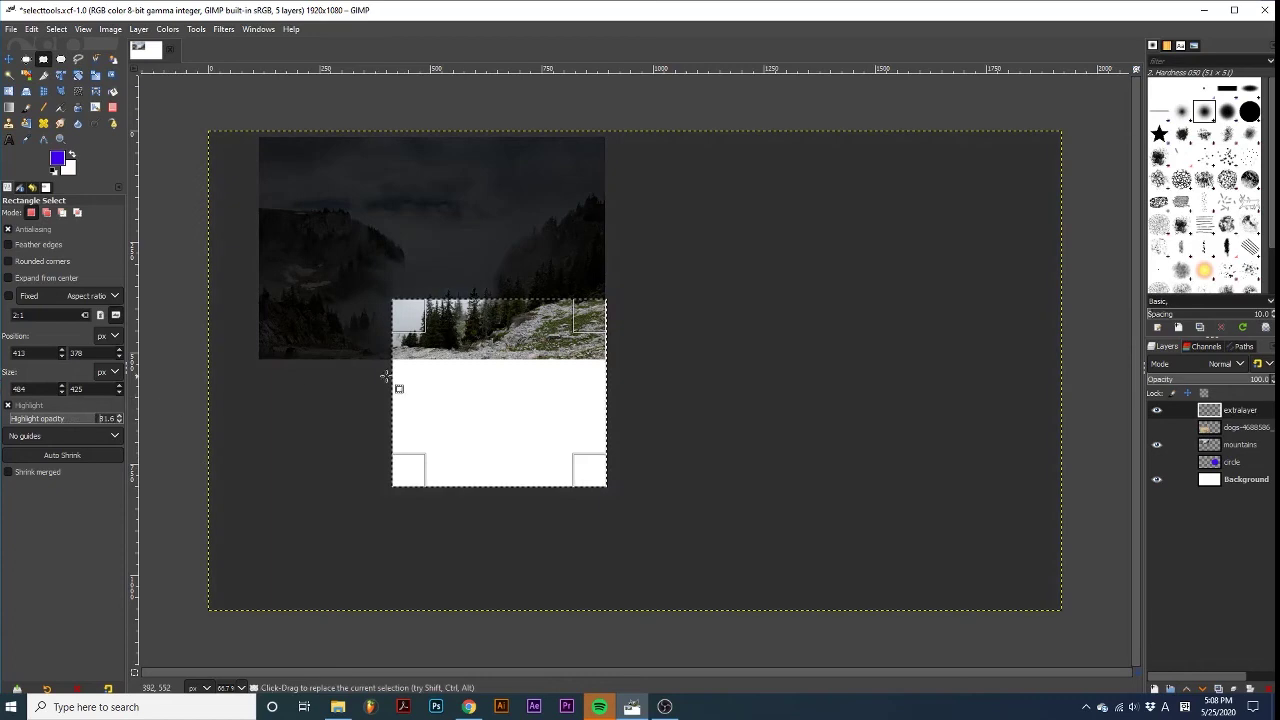
Step: Move and enlarge the selection to 723 × 447 px at 115, 16, then disable Highlight
drag(468, 380, 336, 219)
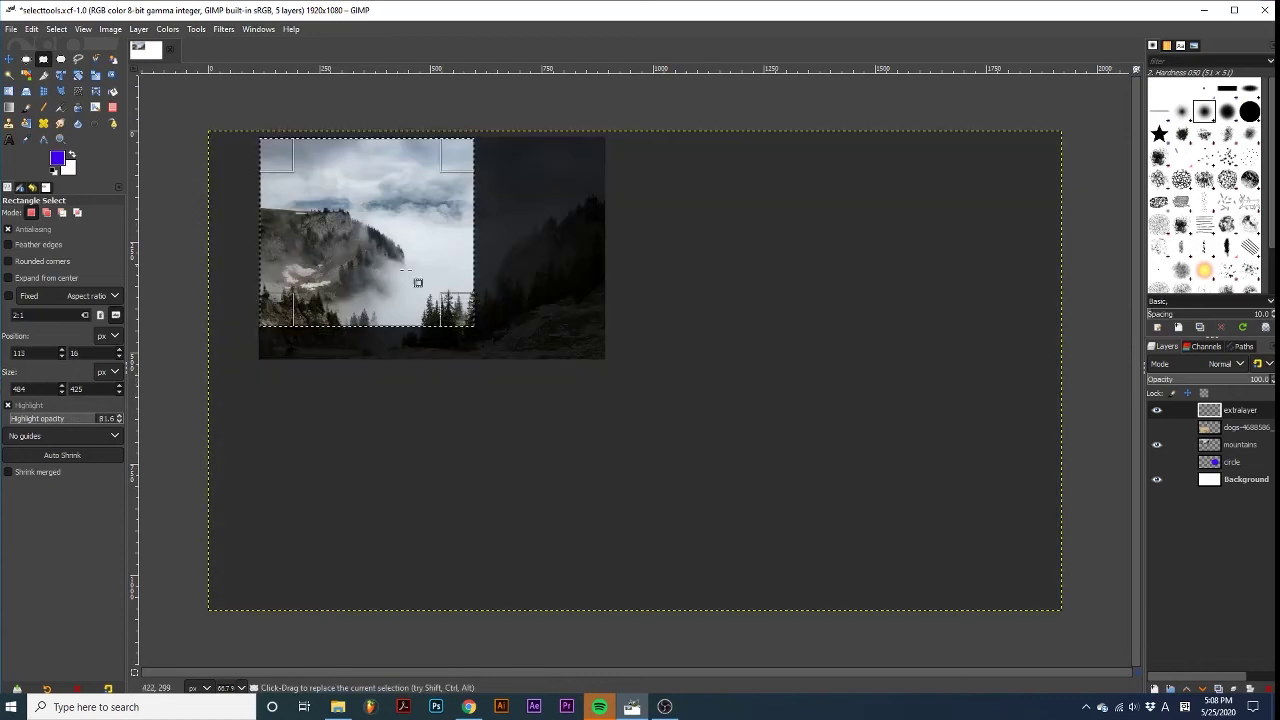
drag(462, 316, 553, 320)
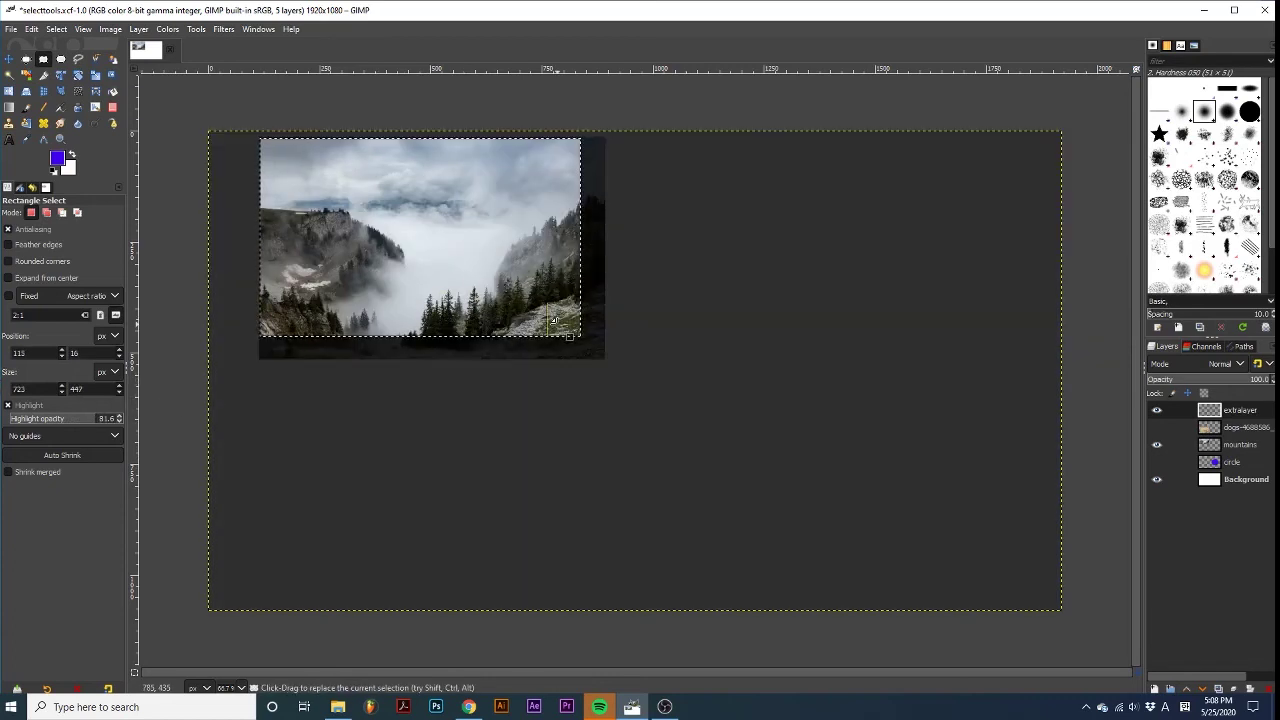
click(9, 405)
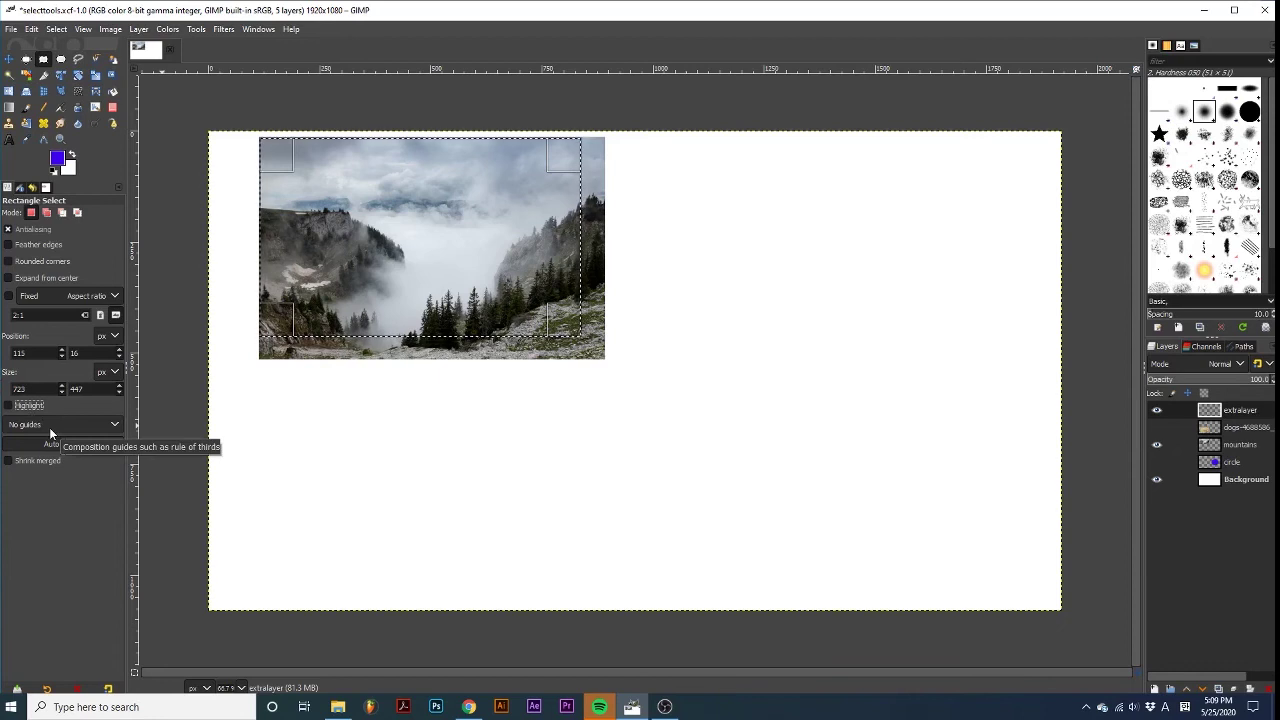
Step: Show Center lines guides and enlarge the selection to 1060 × 870 px at 679, 92
click(49, 427)
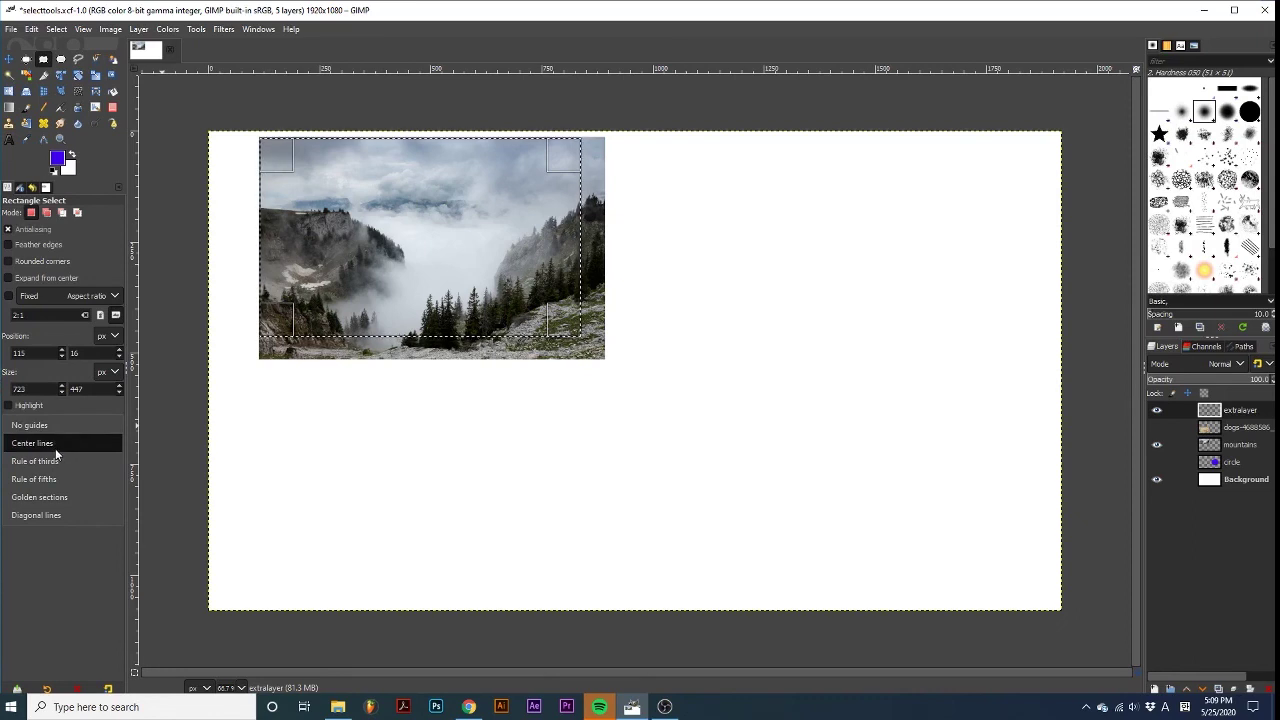
click(40, 443)
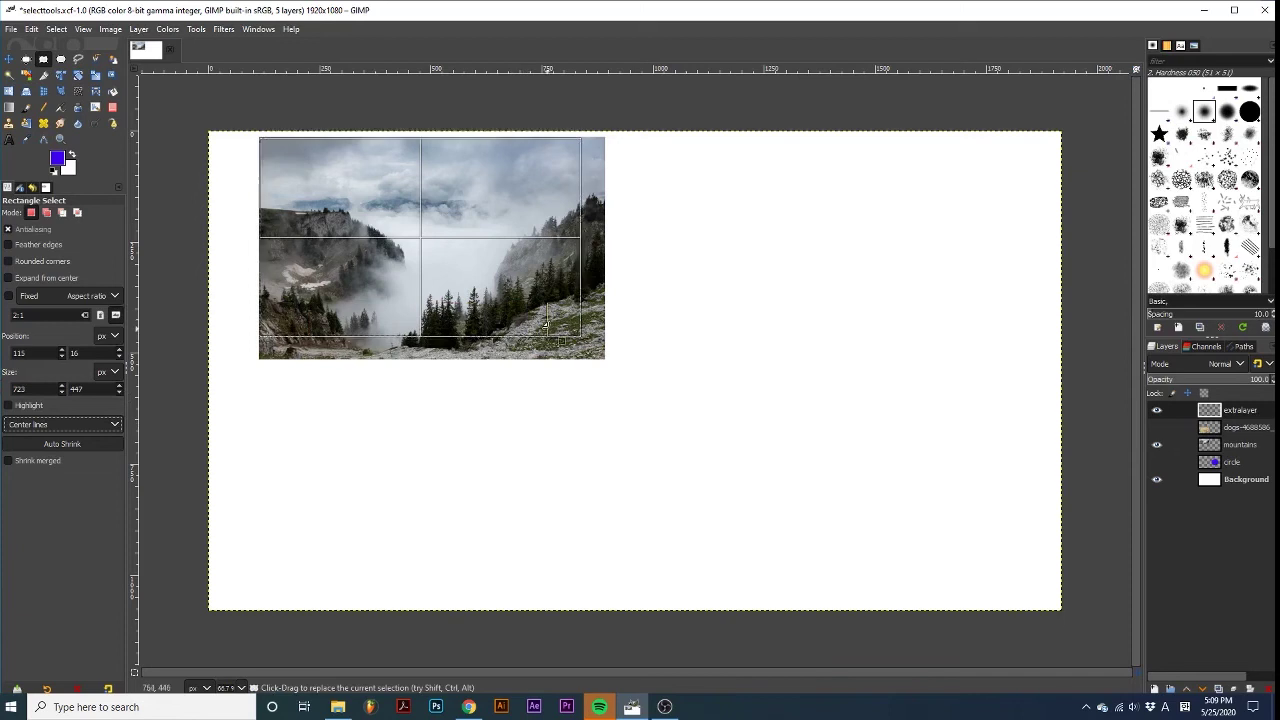
drag(557, 334, 589, 341)
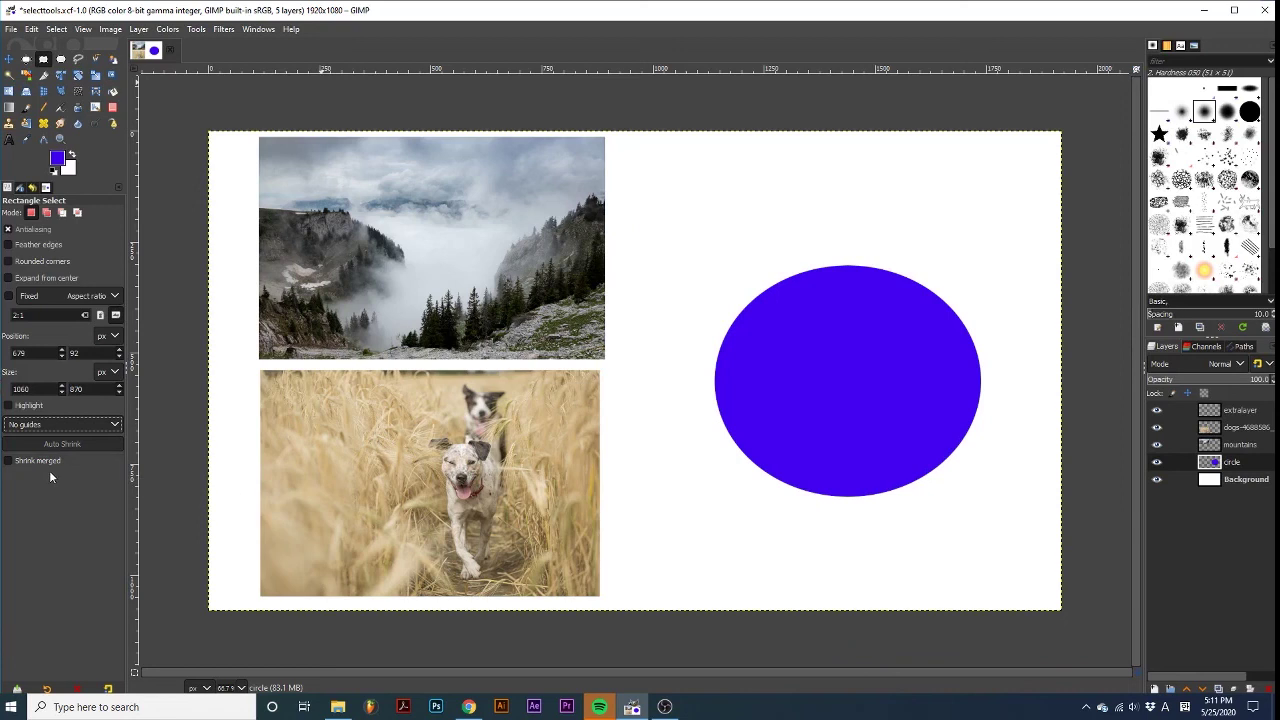
Step: On the mountains layer, draw a loose selection around the photo and try Auto Shrink
click(1215, 450)
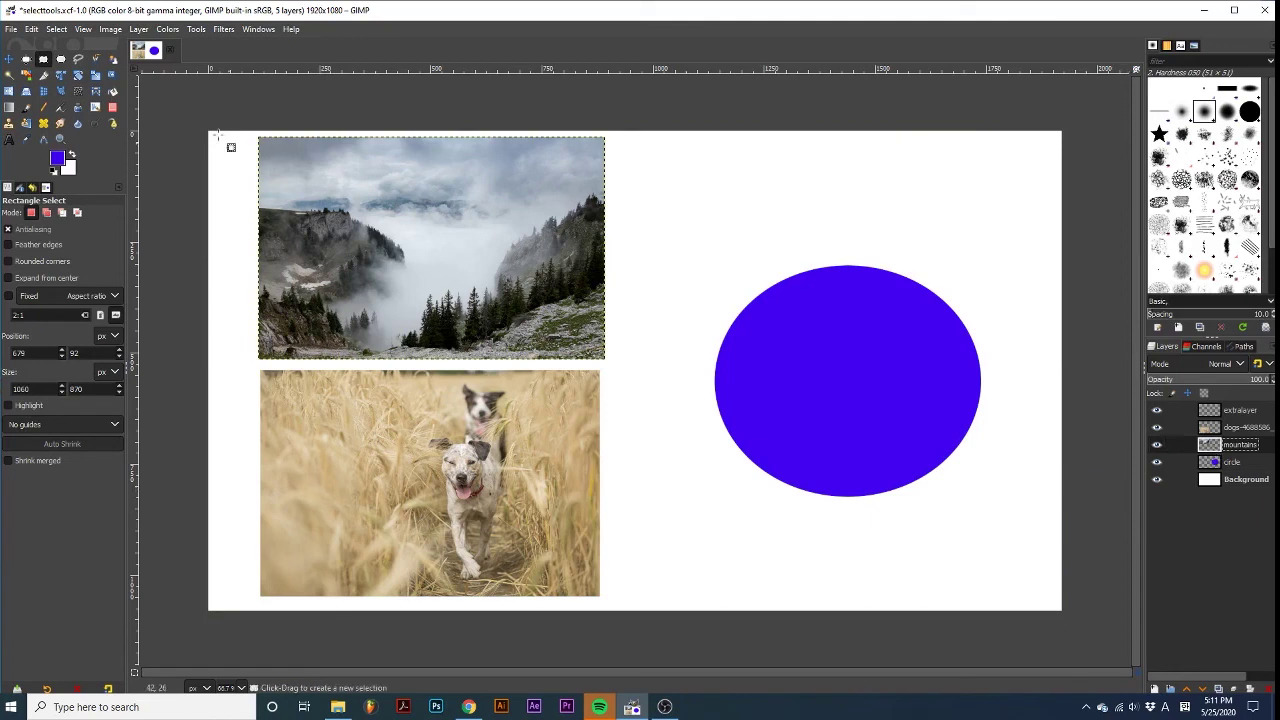
drag(211, 105, 266, 183)
drag(604, 321, 811, 491)
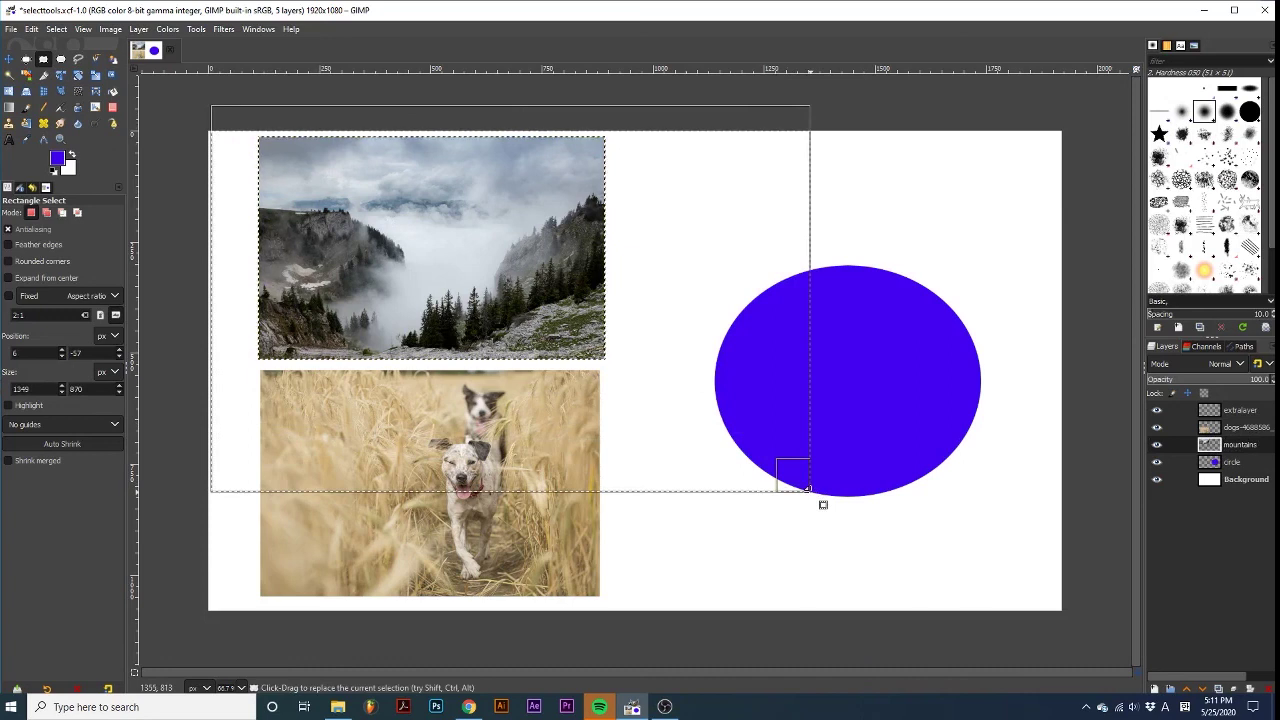
click(86, 451)
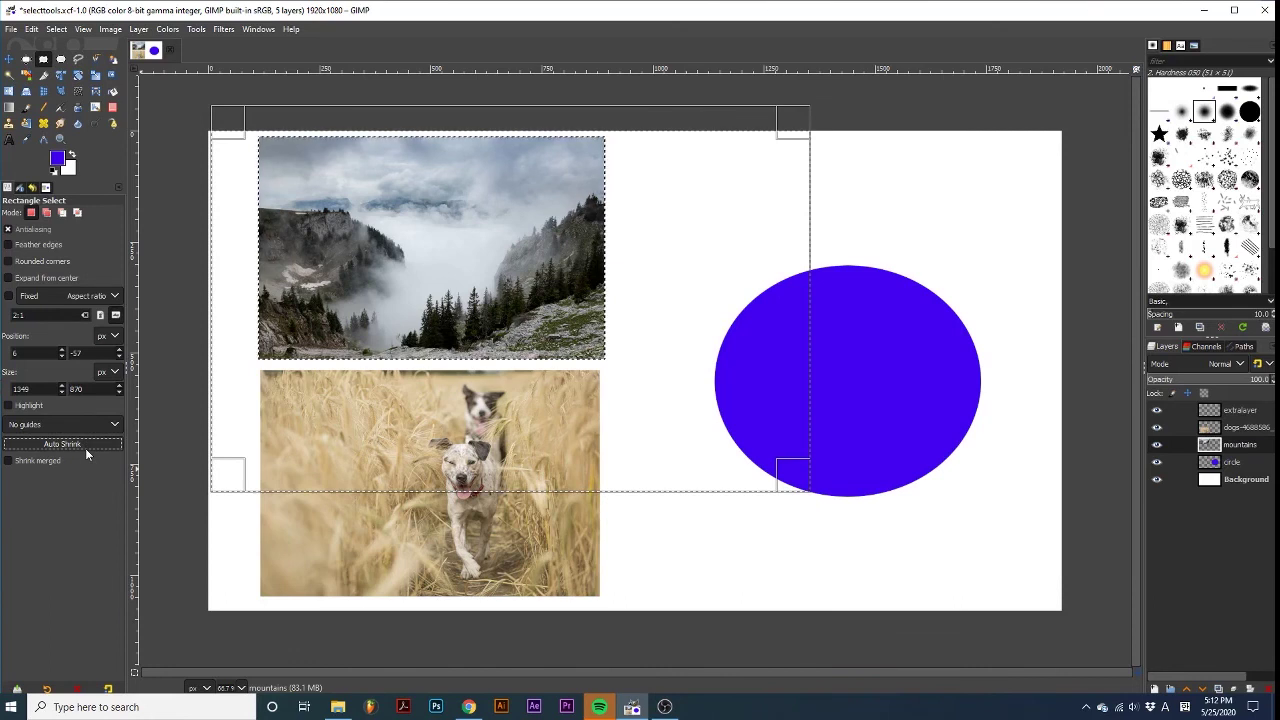
Step: On the circle layer, enlarge the selection and Auto Shrink it to the ellipse (600 × 521 px)
click(1212, 464)
drag(789, 466, 1012, 590)
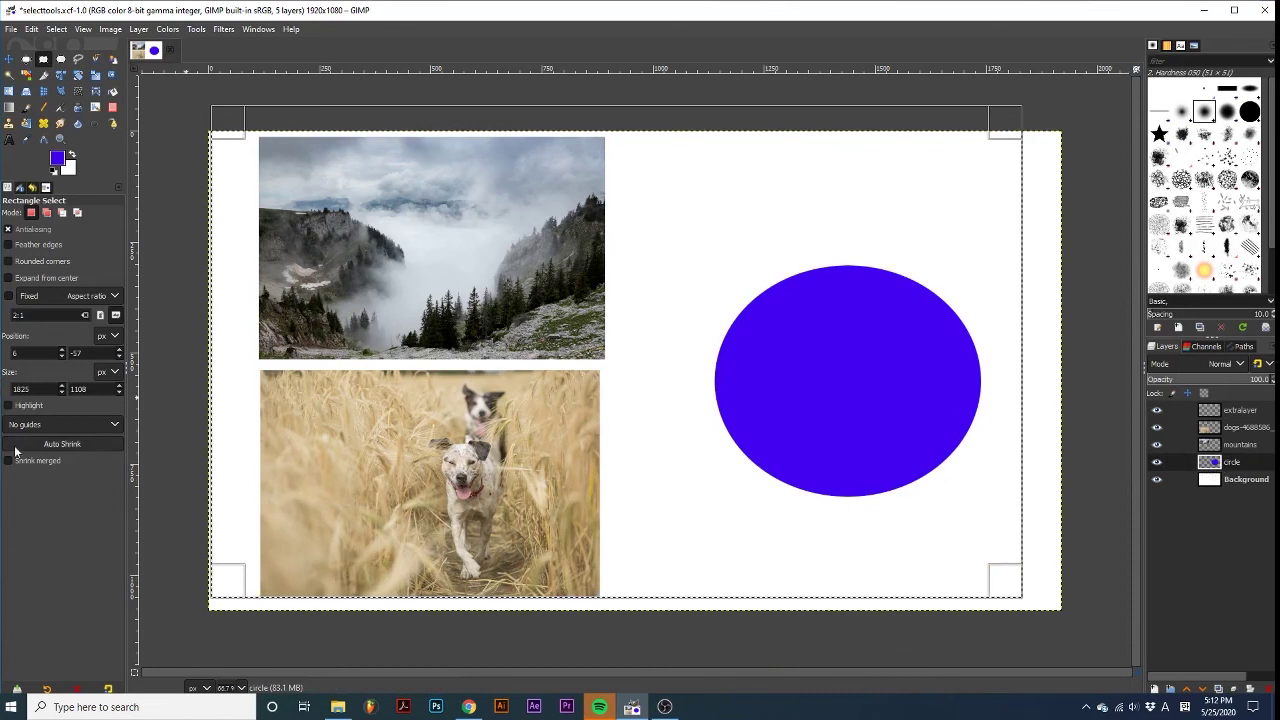
click(46, 444)
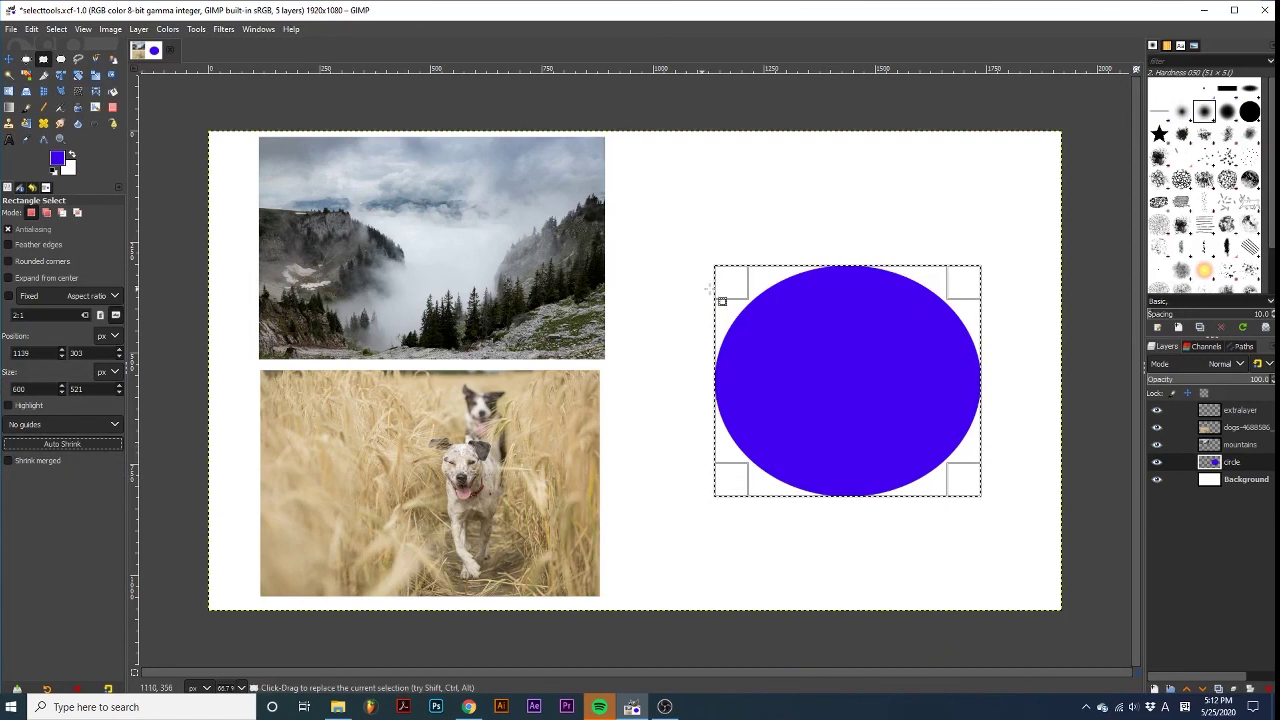
Step: Stretch the selection past the canvas and Auto Shrink with Shrink merged to 1626 × 1004 px
drag(727, 292, 233, 143)
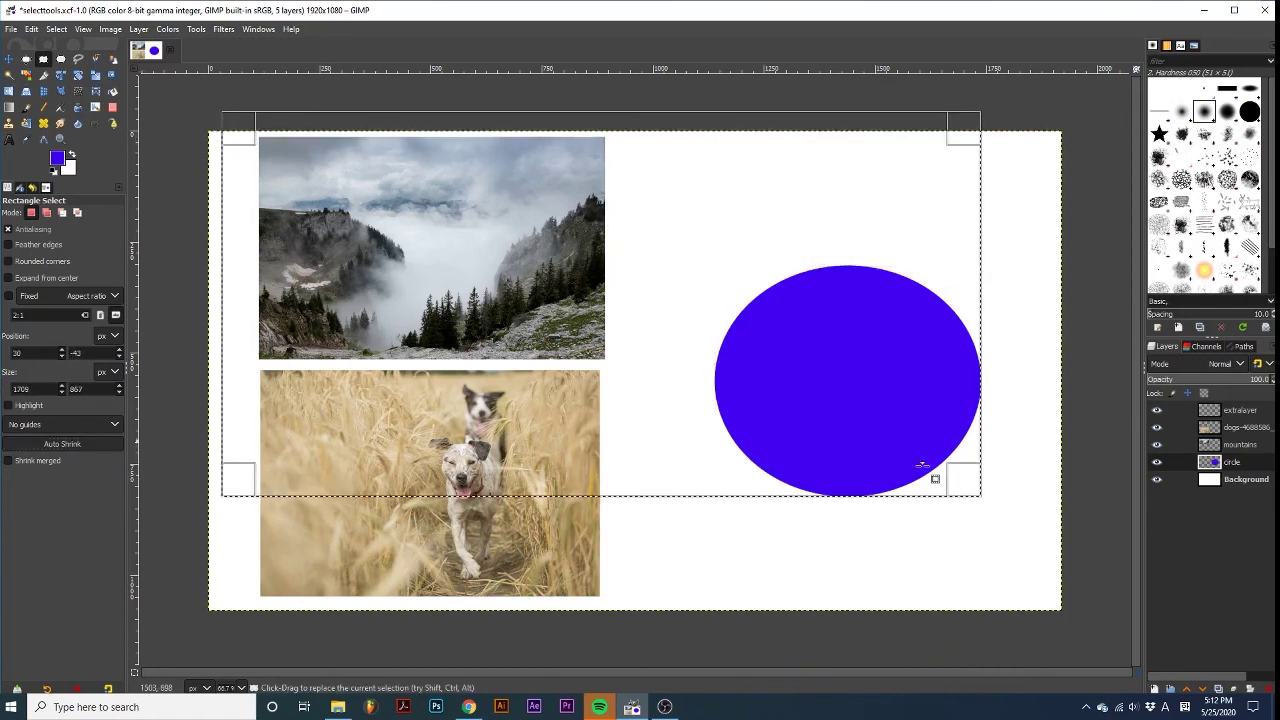
drag(979, 490, 1073, 645)
click(70, 460)
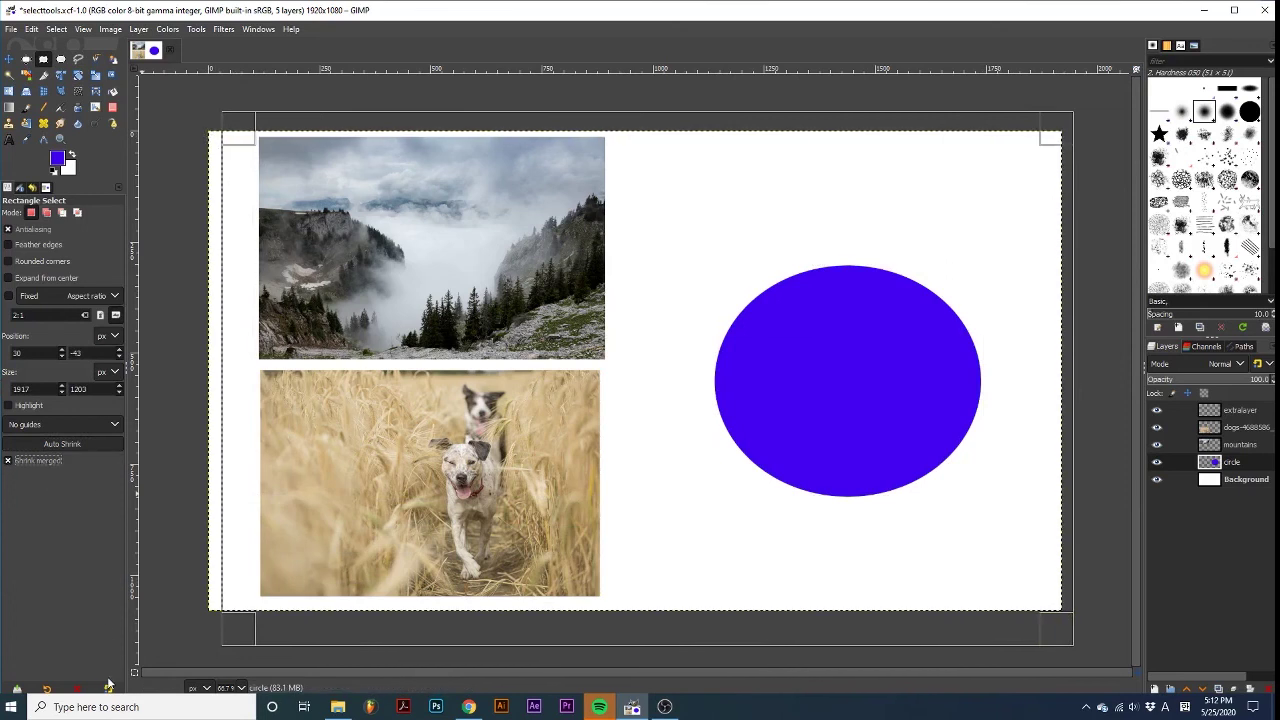
click(72, 445)
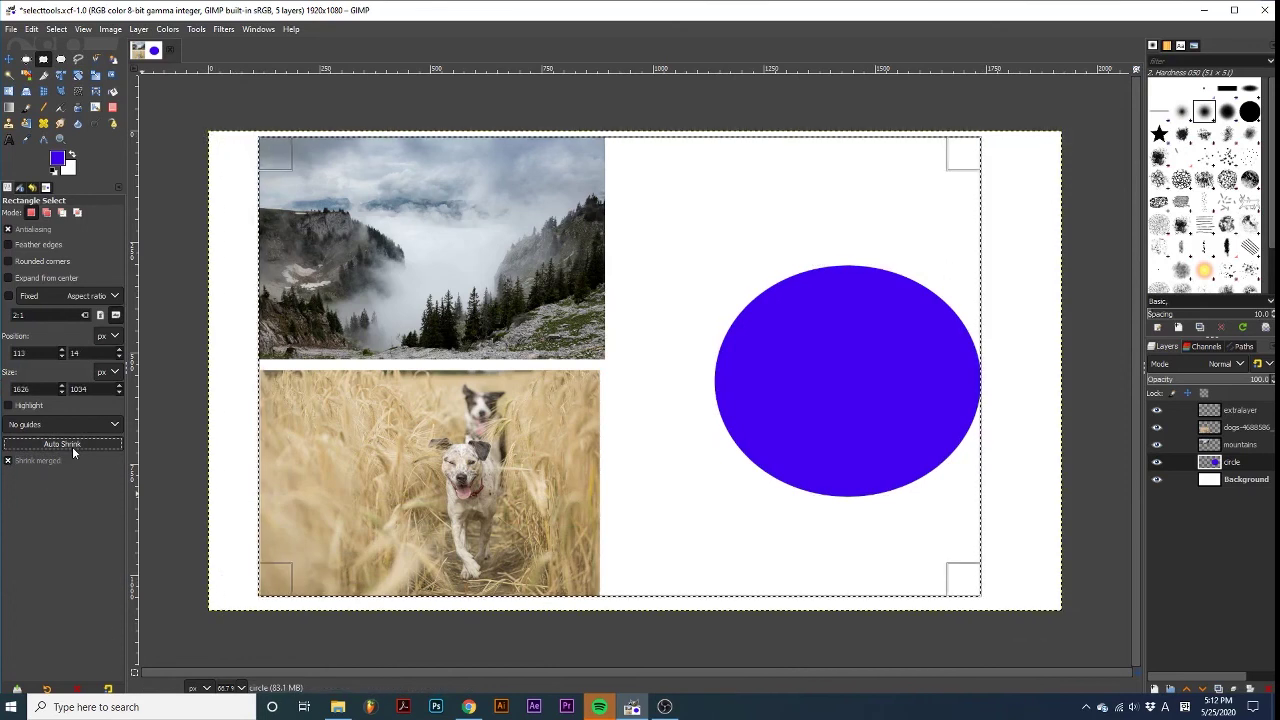